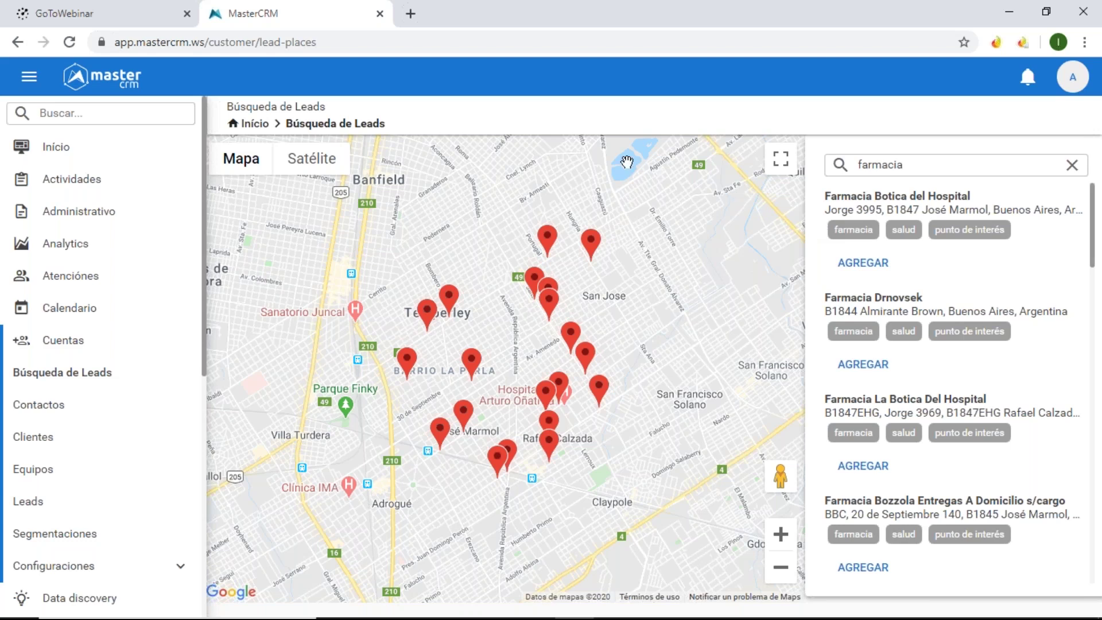
# Open the webmail inbox of the CRM
pyautogui.click(120, 347)
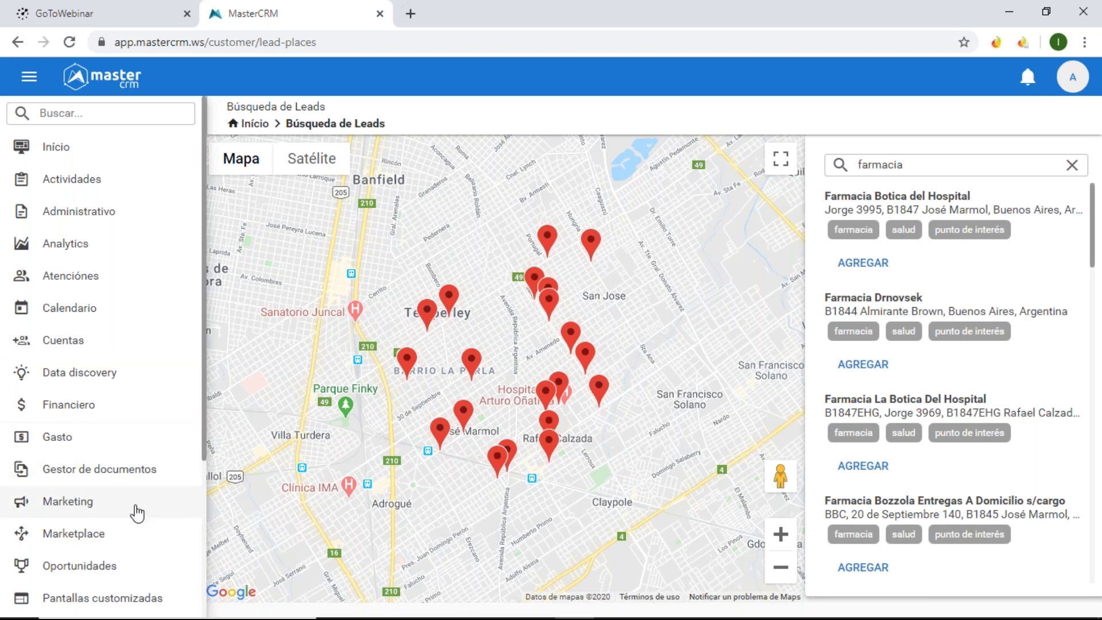
pyautogui.moveTo(206, 444); pyautogui.dragTo(205, 600)
pyautogui.click(115, 585)
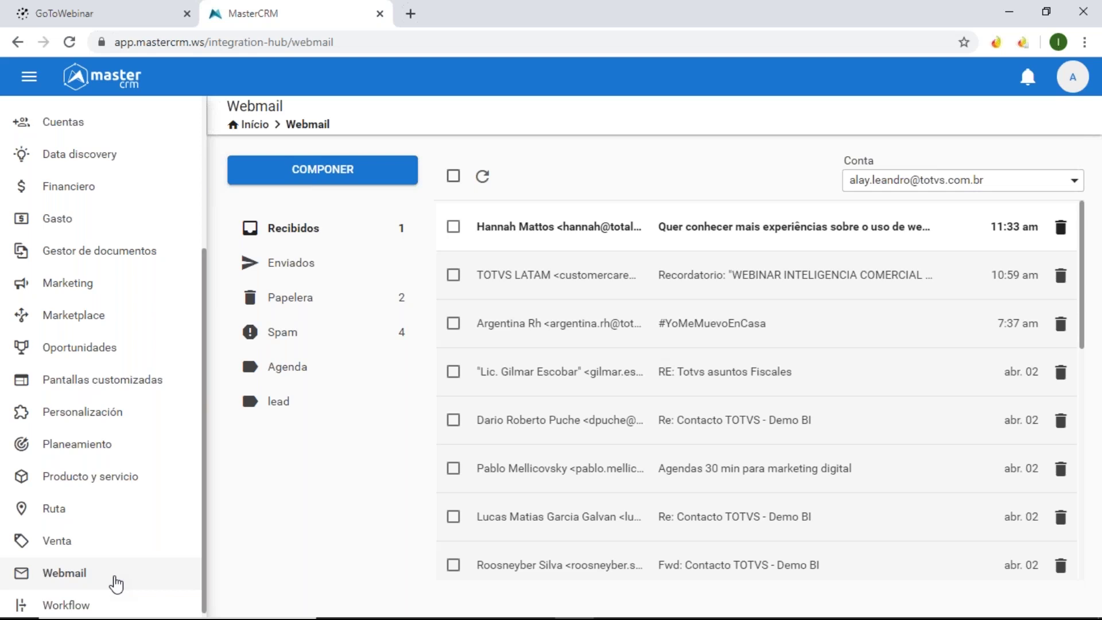
# Start a new email addressed to the Cliente account ALLONDA AMBIENTAL S.A.S. and close the draft without sending it
pyautogui.click(373, 188)
pyautogui.click(429, 132)
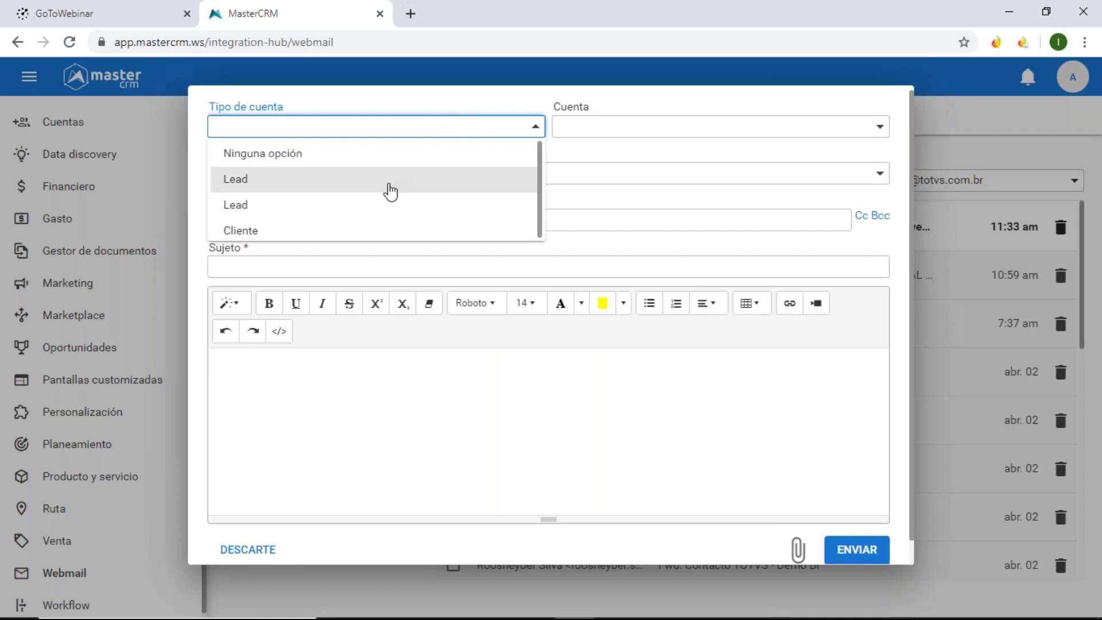
pyautogui.click(361, 233)
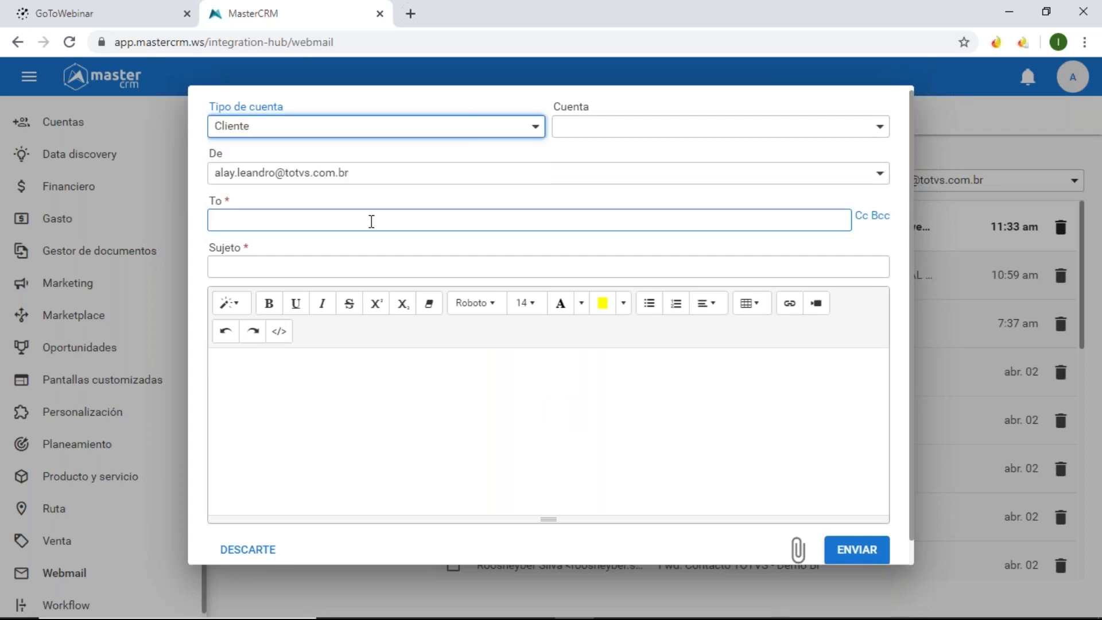
pyautogui.click(653, 131)
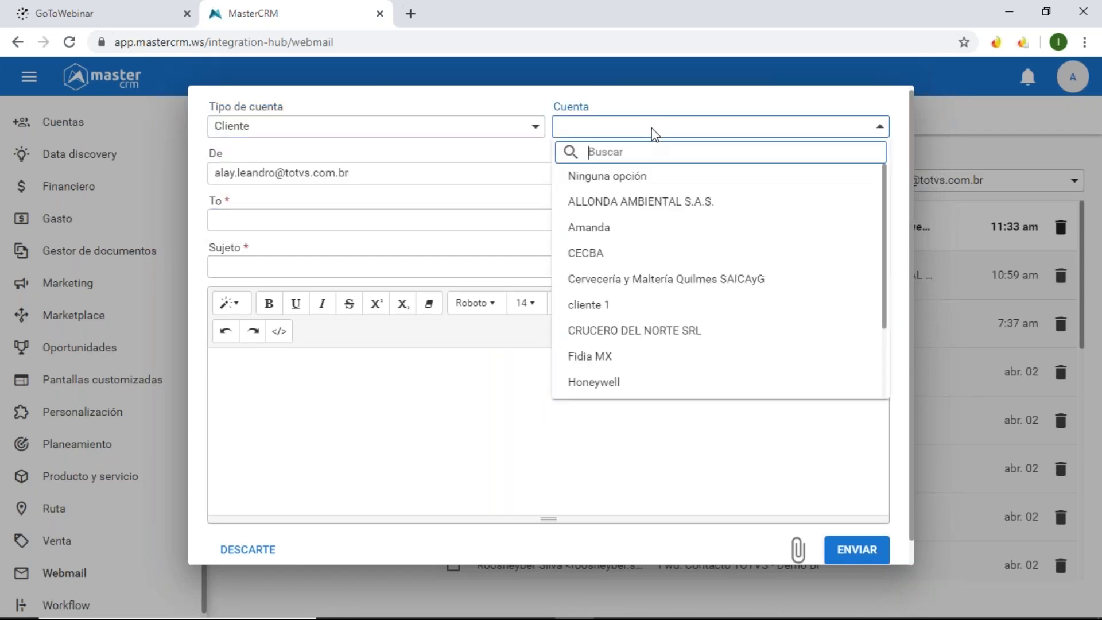
pyautogui.click(623, 204)
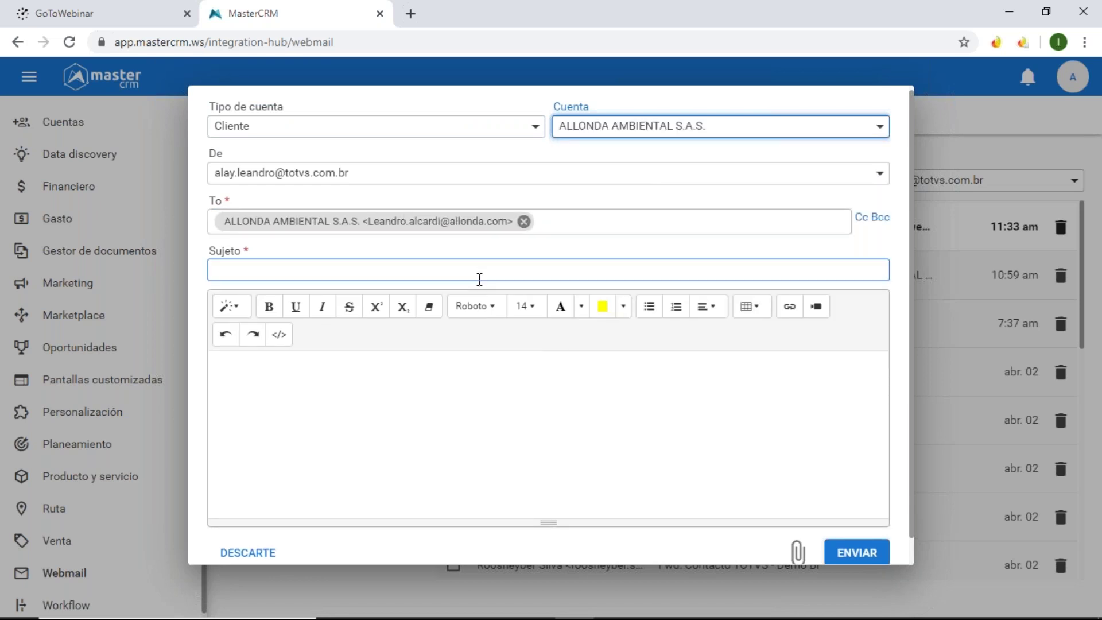
pyautogui.click(396, 386)
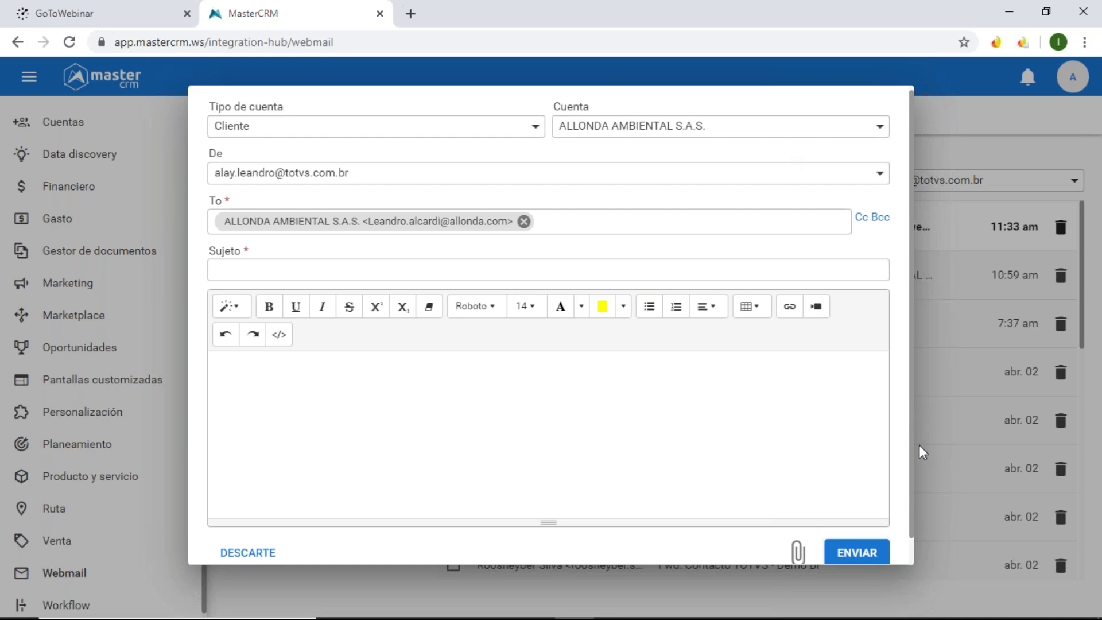
pyautogui.click(934, 485)
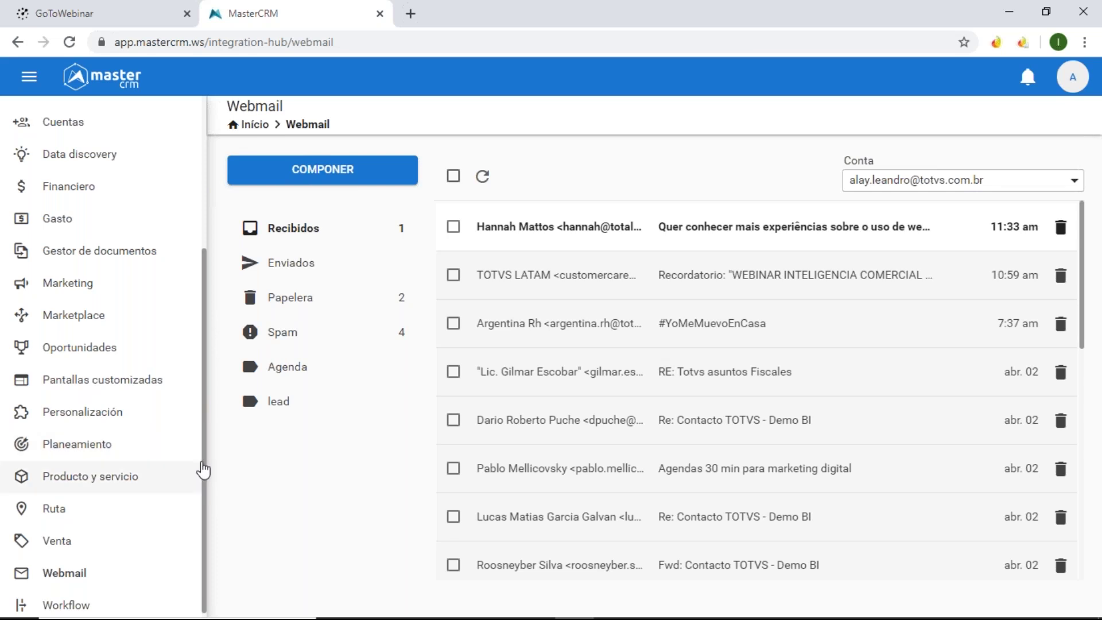
# In the calendar, hide the first colleague's agenda under Otras agendas and show the external Gmail agenda
pyautogui.moveTo(207, 473); pyautogui.dragTo(217, 381)
pyautogui.click(105, 202)
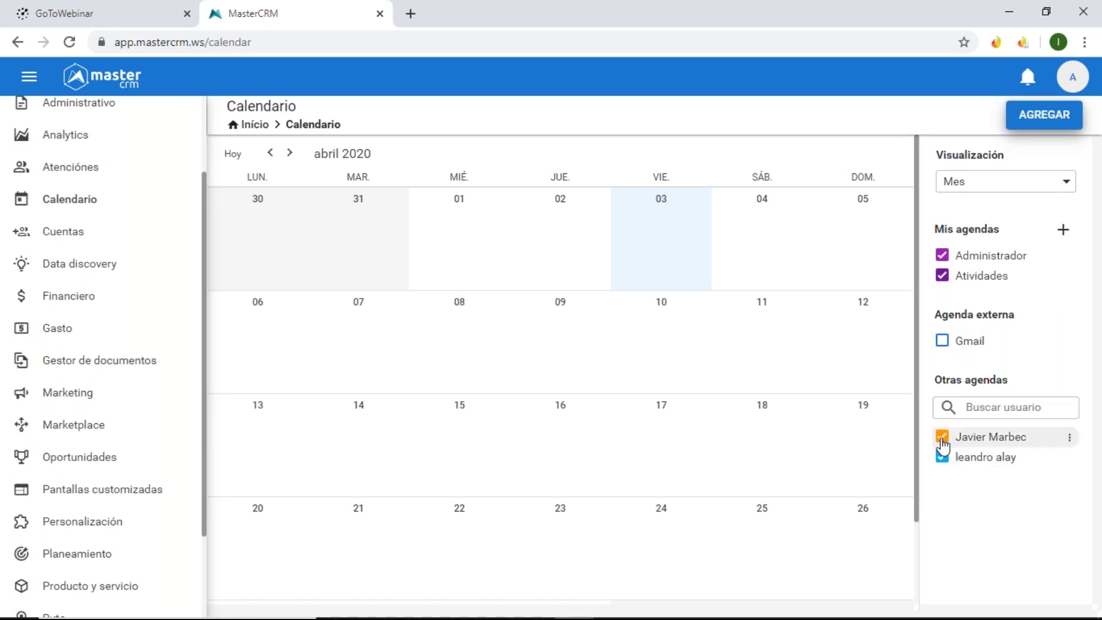
pyautogui.click(941, 437)
pyautogui.click(942, 341)
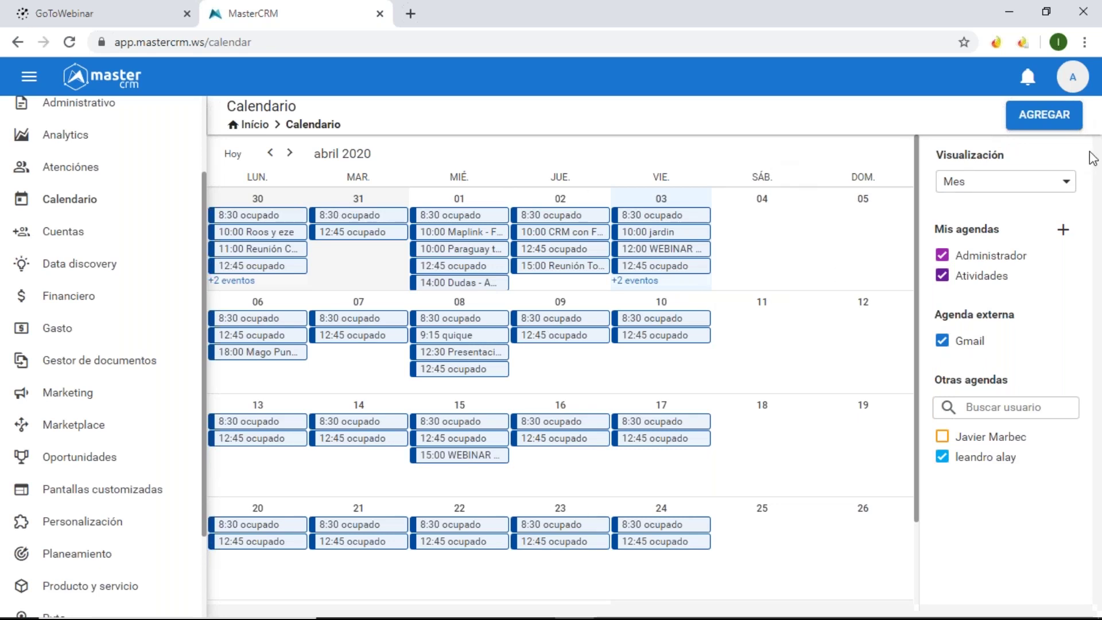
# Open the registration form for a new calendar event and review its calendar, participant, date, location and additional information fields
pyautogui.click(1072, 116)
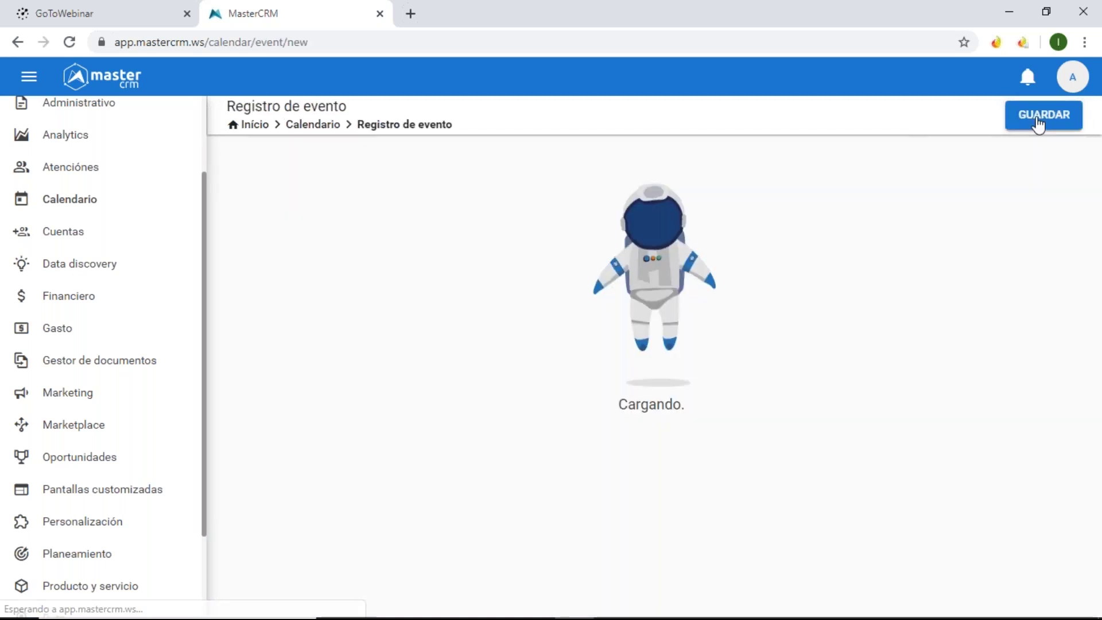
pyautogui.click(723, 210)
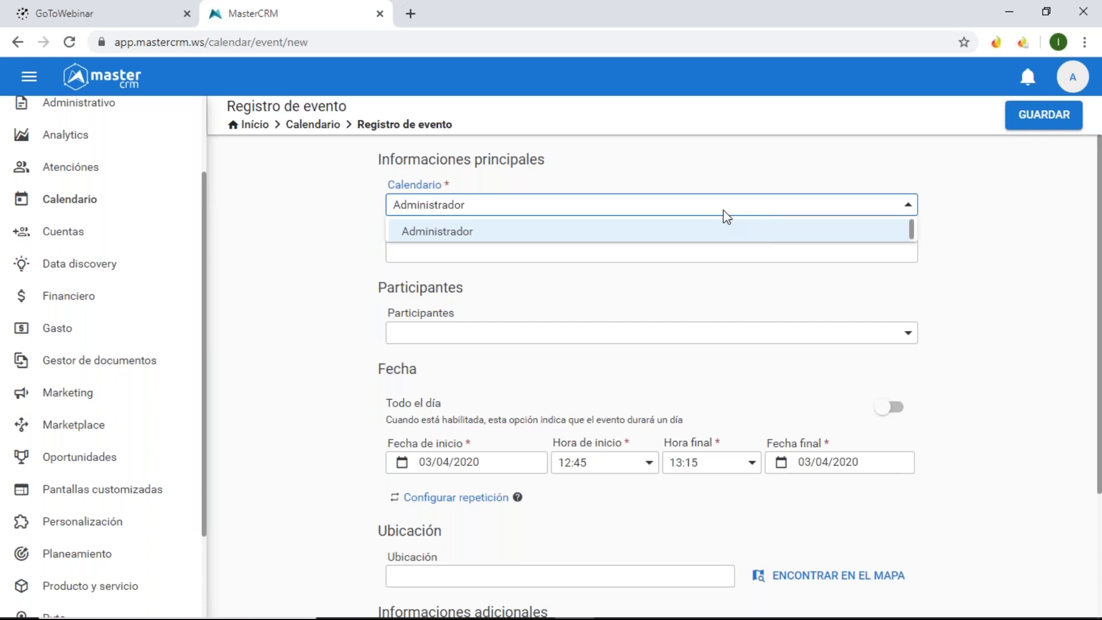
pyautogui.click(965, 224)
pyautogui.click(571, 333)
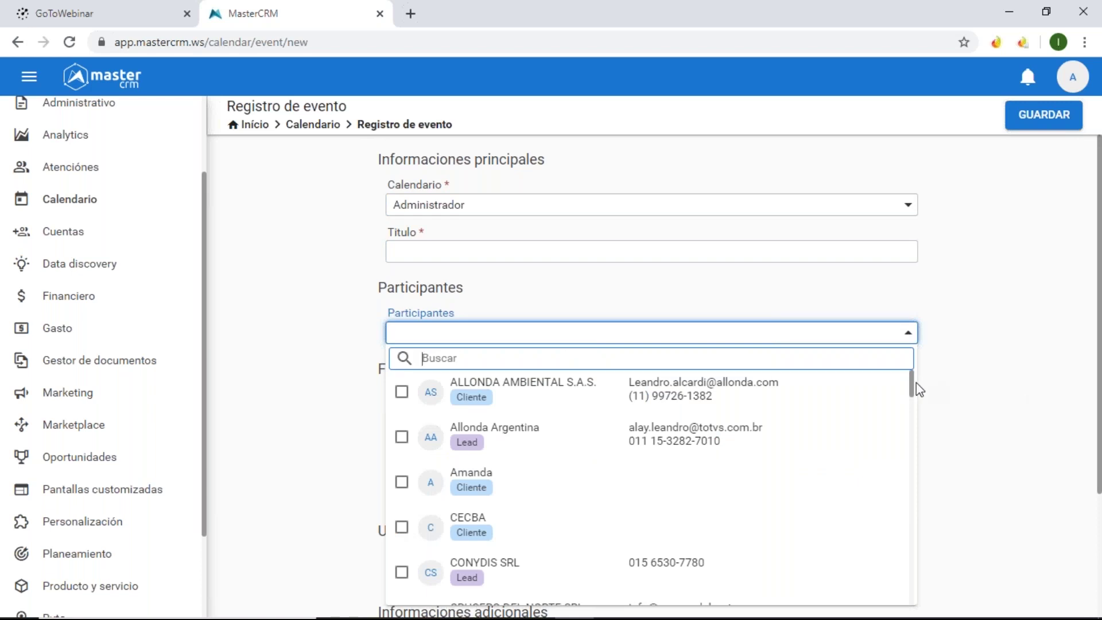
pyautogui.moveTo(908, 389); pyautogui.dragTo(1005, 434)
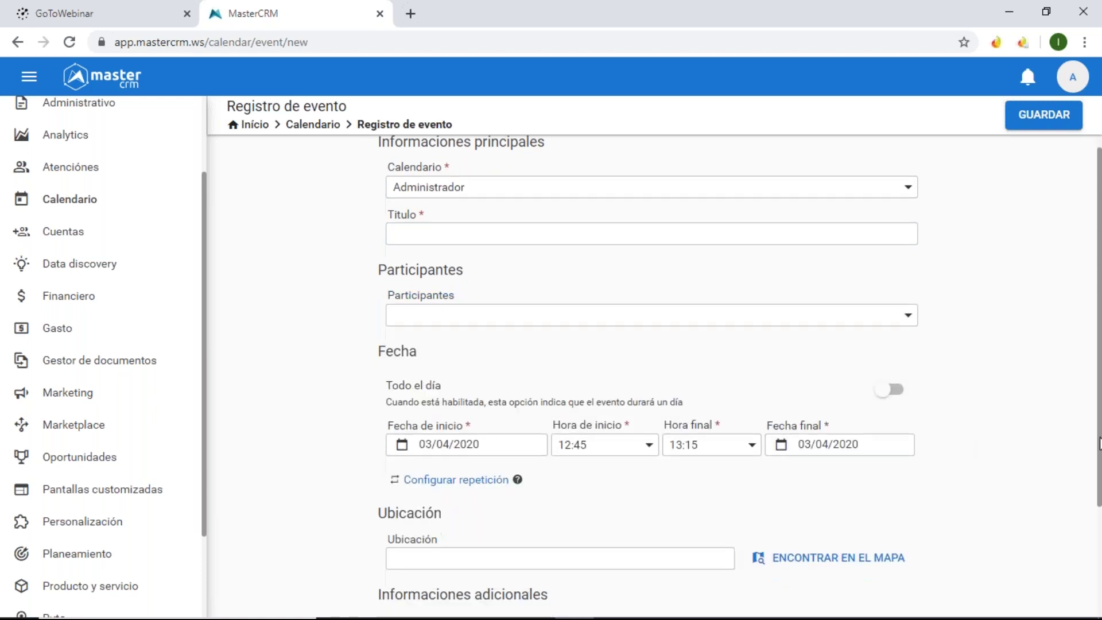
pyautogui.moveTo(1098, 404); pyautogui.dragTo(1099, 559)
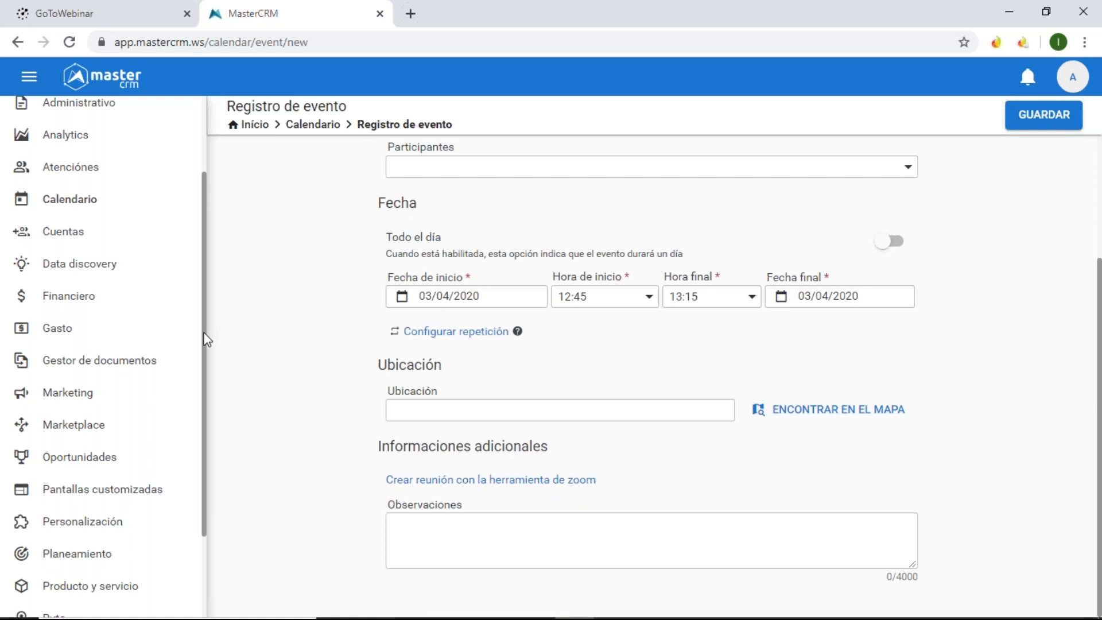
# Open the opportunities board and display the Pipeline - Venta - Pesificada pipeline
pyautogui.scroll(3, 204, 337)
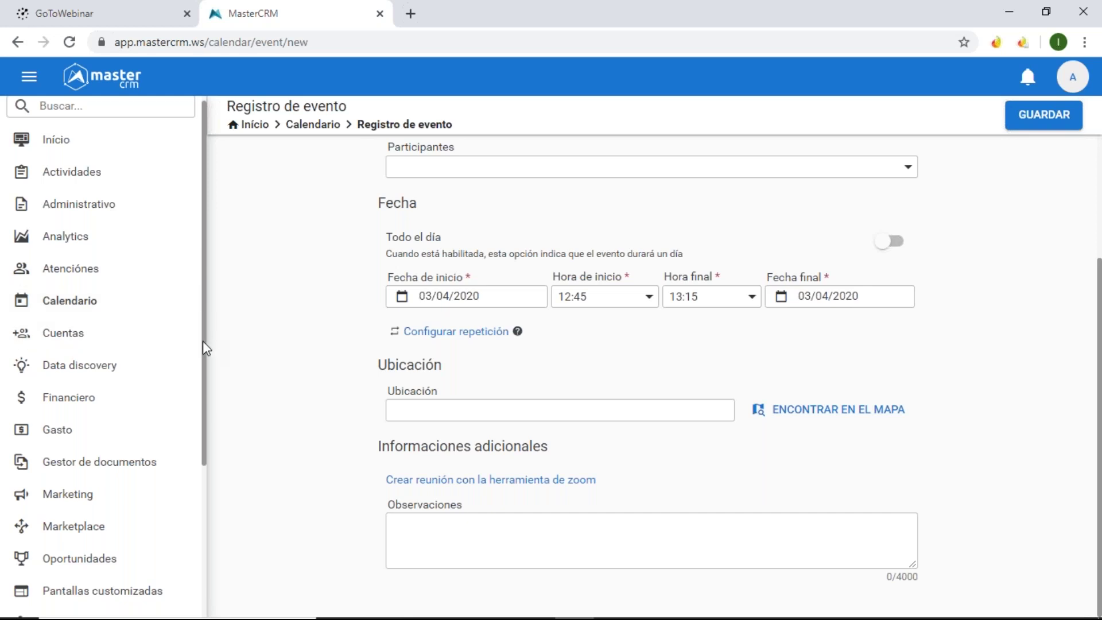
pyautogui.scroll(-3, 205, 347)
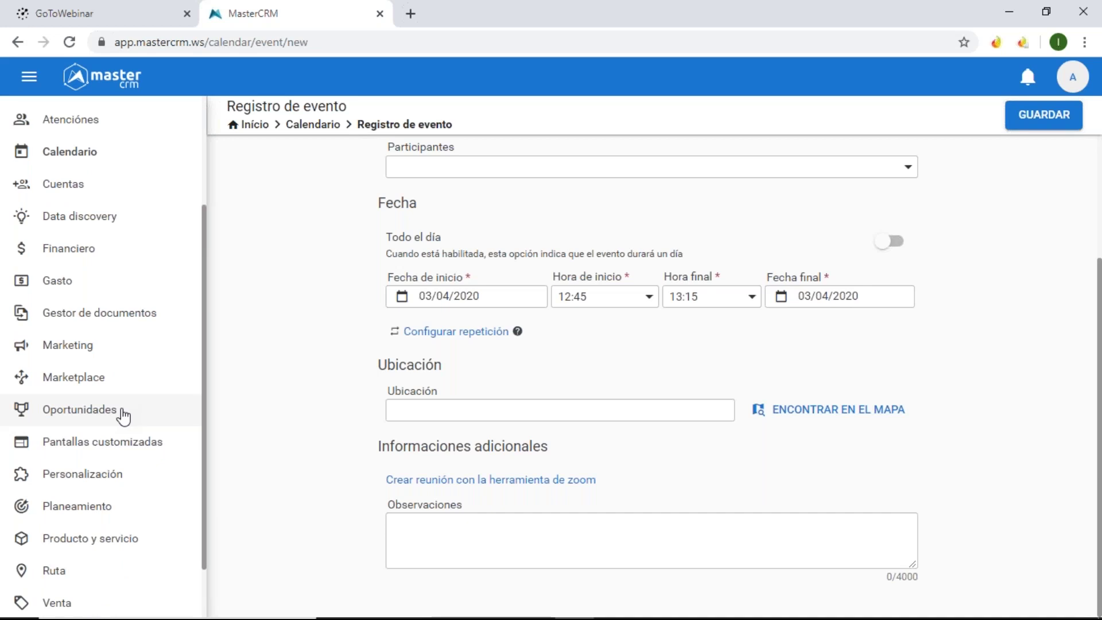
pyautogui.click(80, 409)
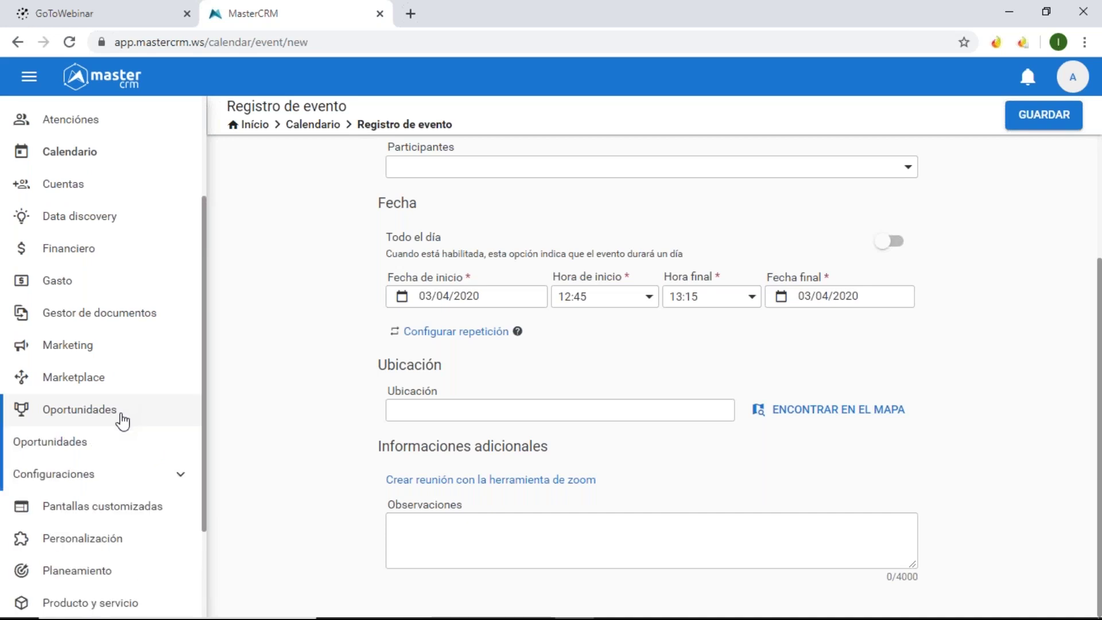
pyautogui.click(95, 444)
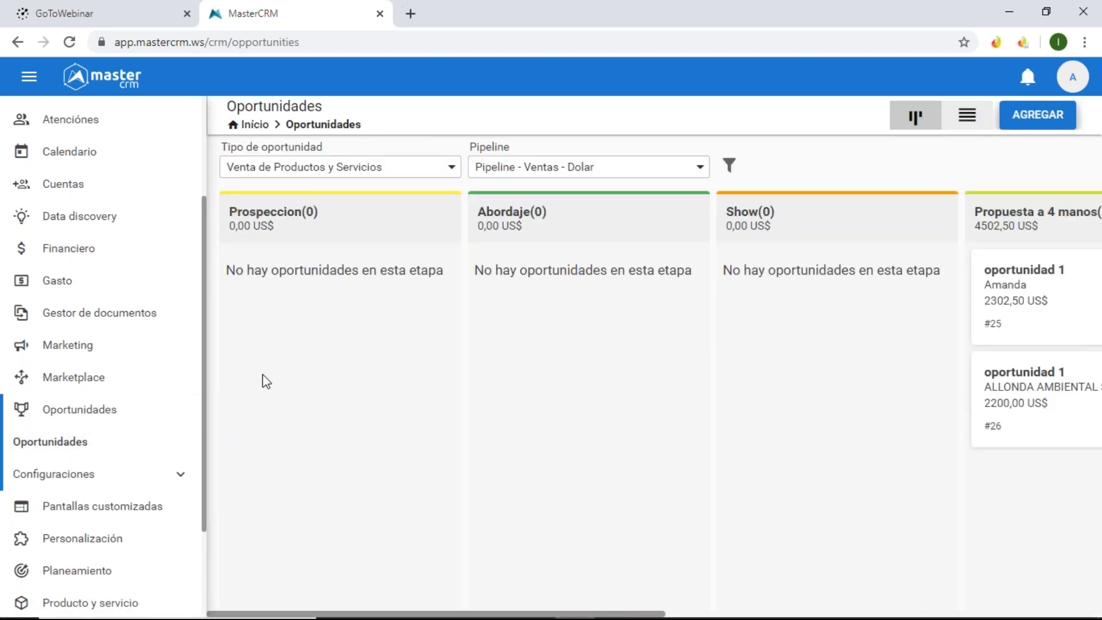
pyautogui.click(588, 172)
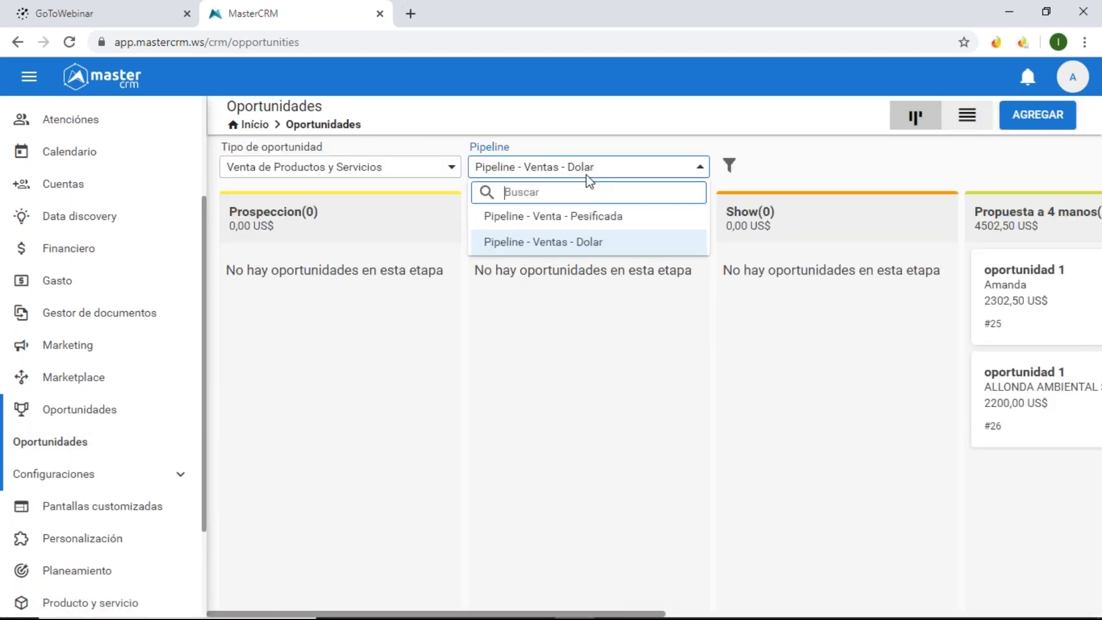
pyautogui.click(566, 217)
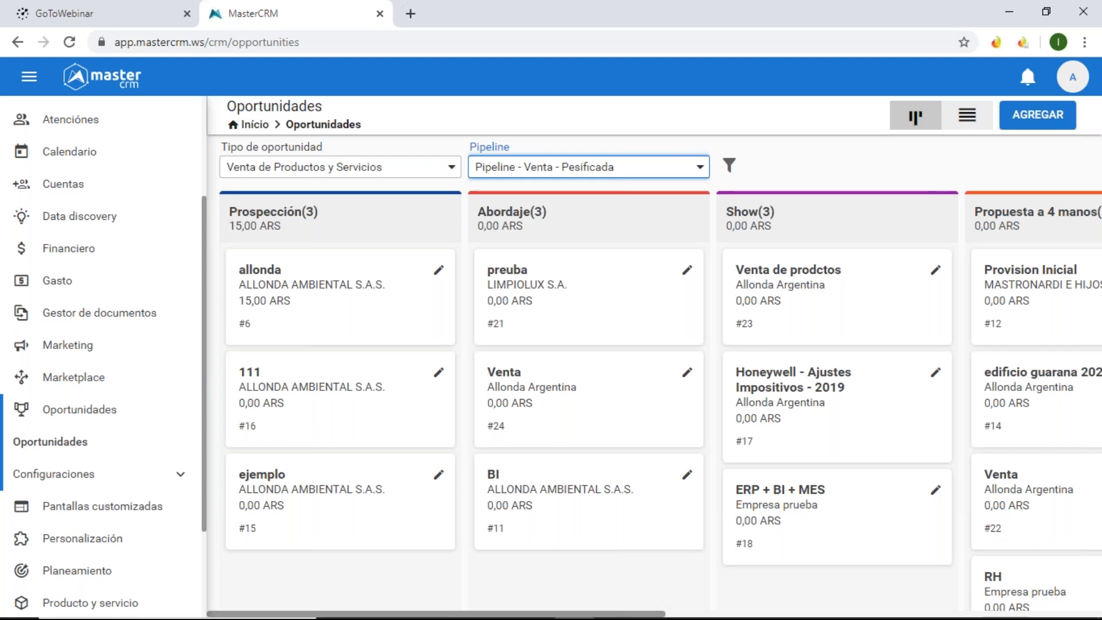
pyautogui.click(531, 170)
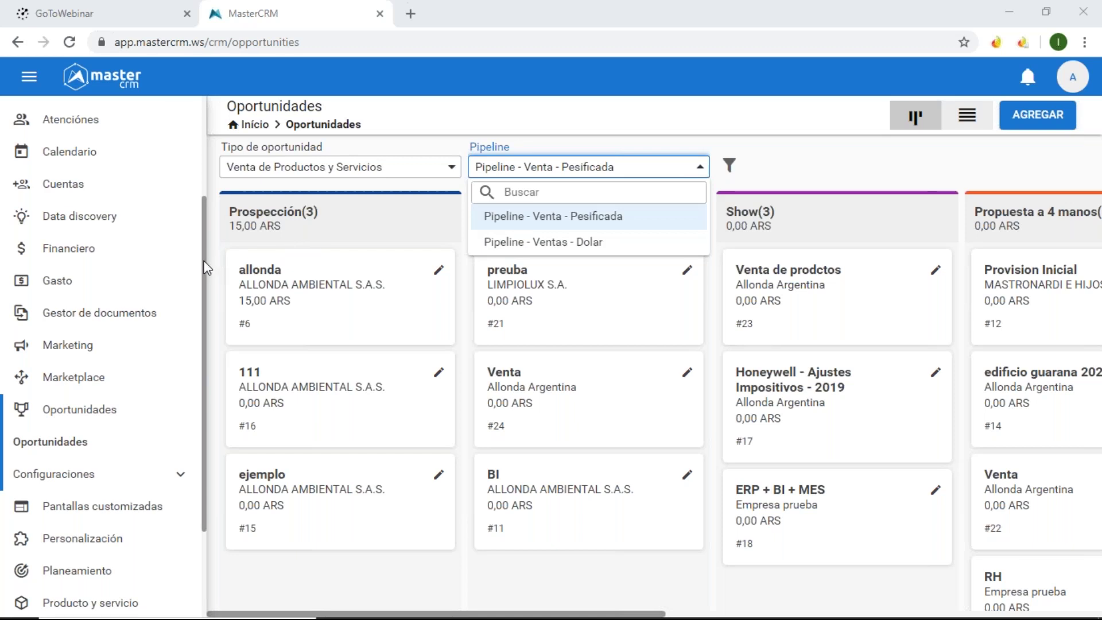
# Review the entries of the Gasto module, including its configuration options, and collapse the module again
pyautogui.moveTo(205, 265); pyautogui.dragTo(205, 170)
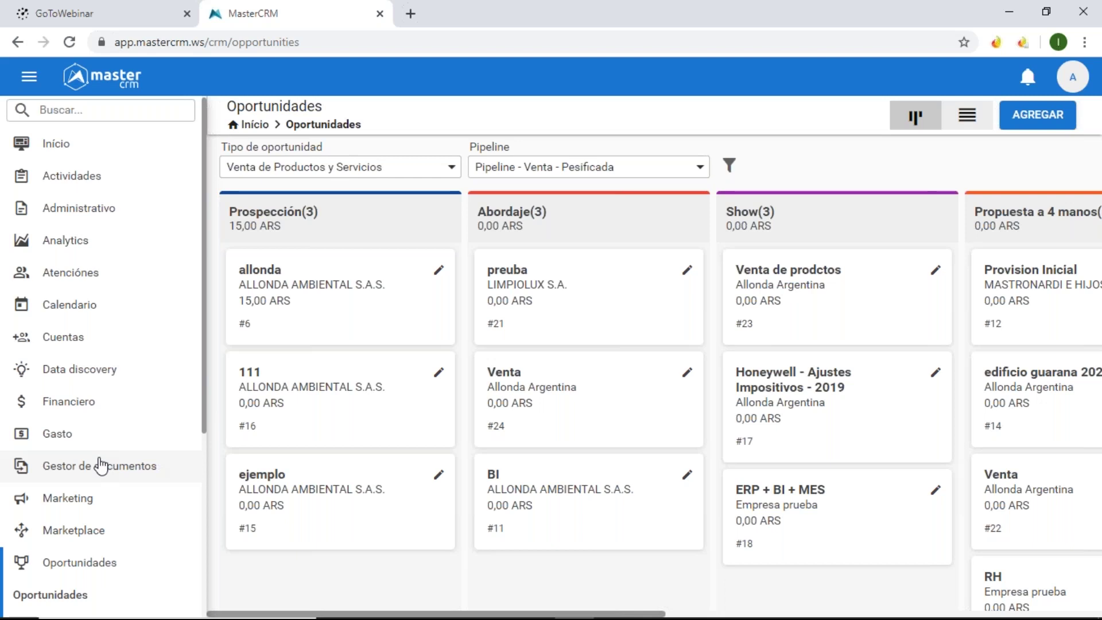
pyautogui.click(85, 436)
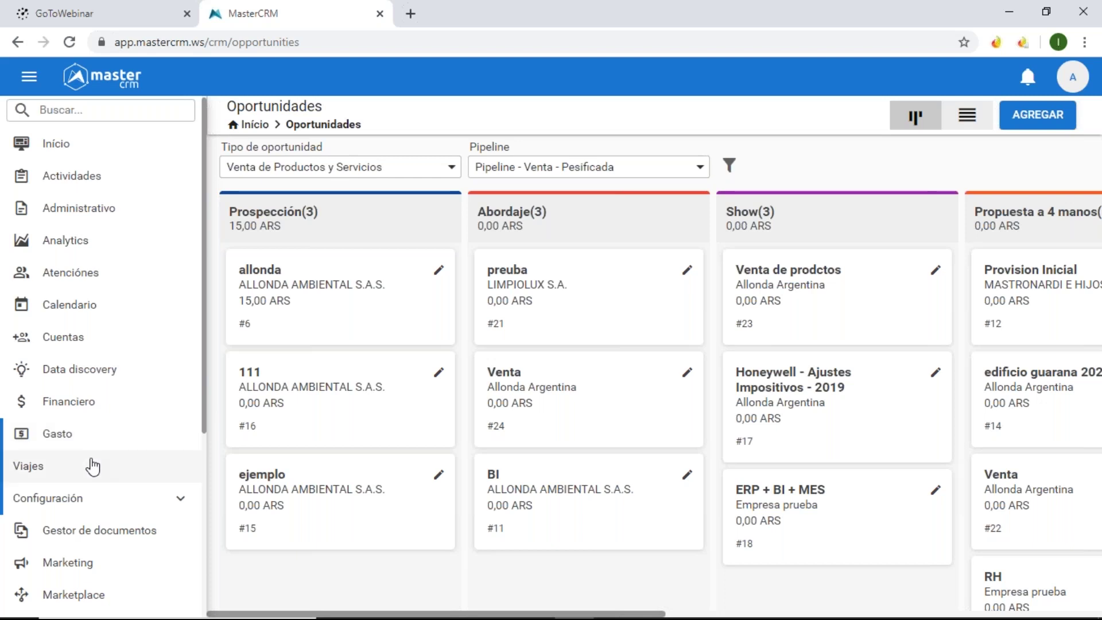
pyautogui.click(106, 499)
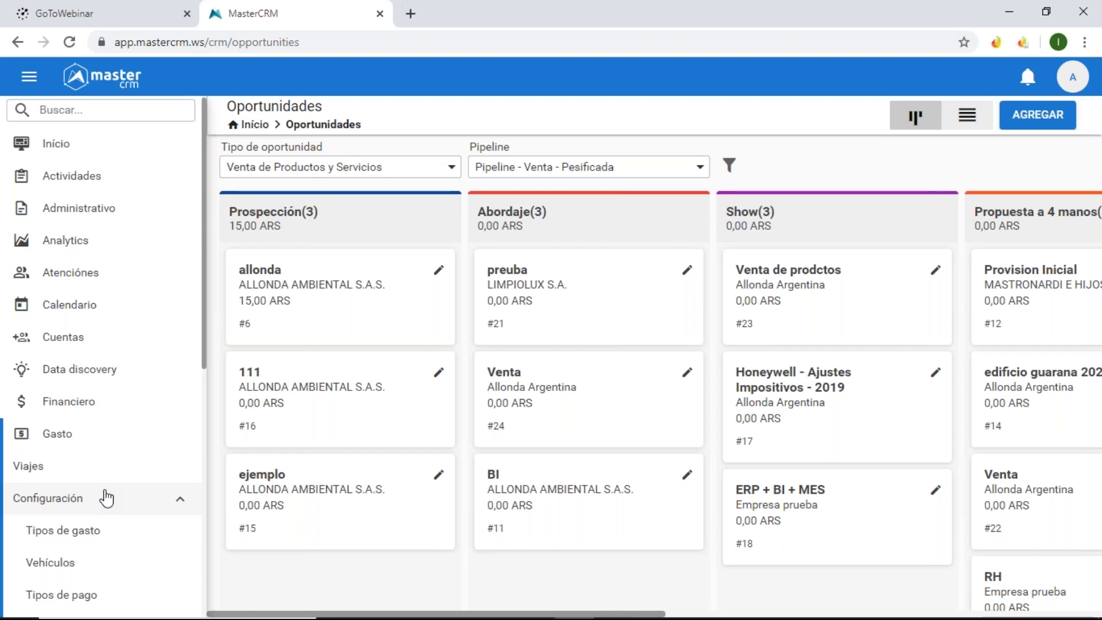
pyautogui.click(80, 443)
pyautogui.moveTo(207, 373); pyautogui.dragTo(217, 528)
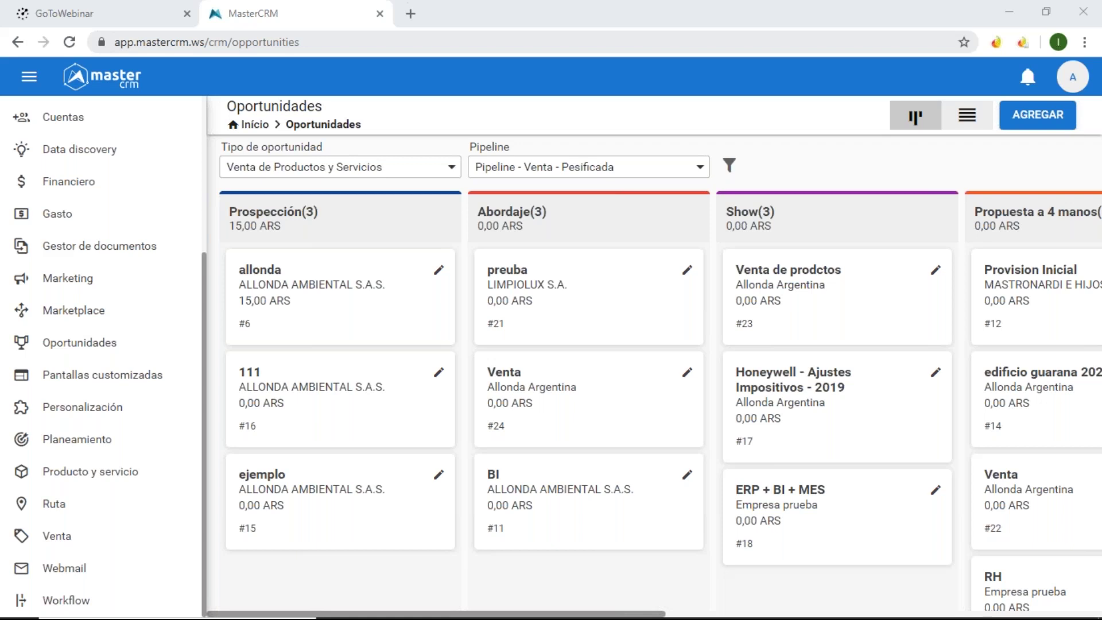
# Examine the later stages of the opportunities board, from Propuesta a 4 manos to Ganancias
pyautogui.moveTo(587, 597)
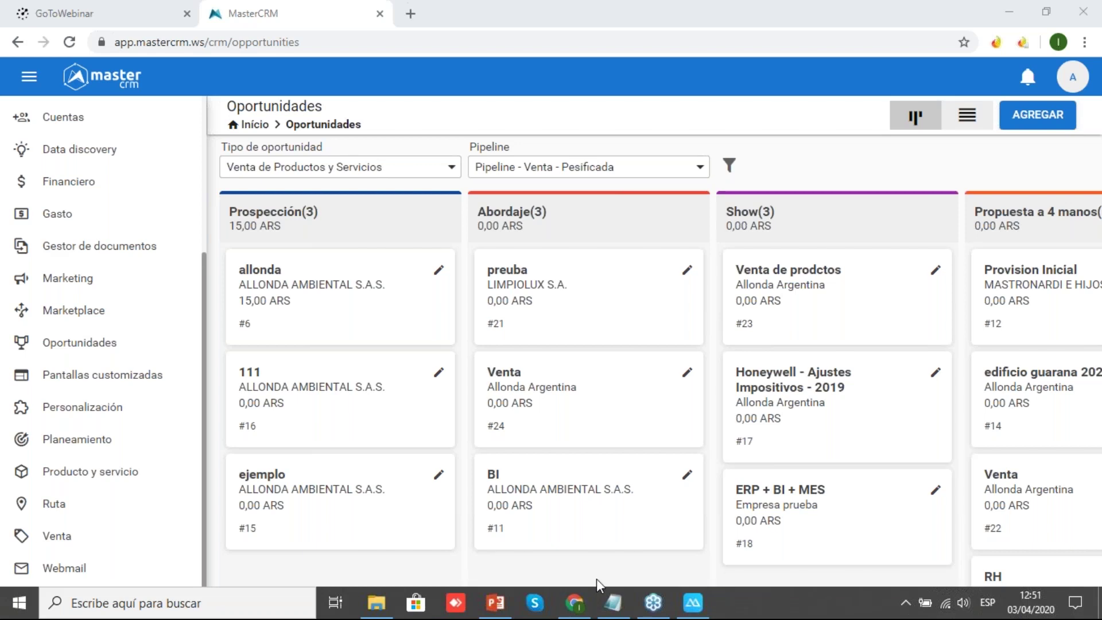
pyautogui.click(602, 615)
pyautogui.moveTo(604, 616); pyautogui.dragTo(918, 616)
pyautogui.moveTo(924, 617)
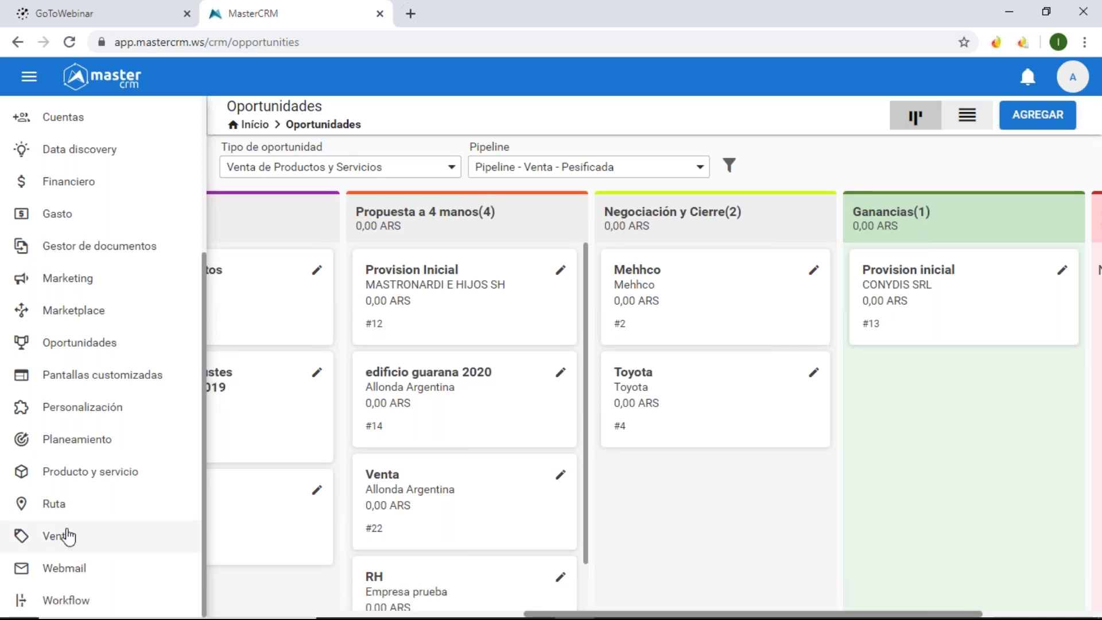
# Review the Producto y servicio module's entries and the full list of its Configuraciones options, and collapse the list again
pyautogui.click(91, 481)
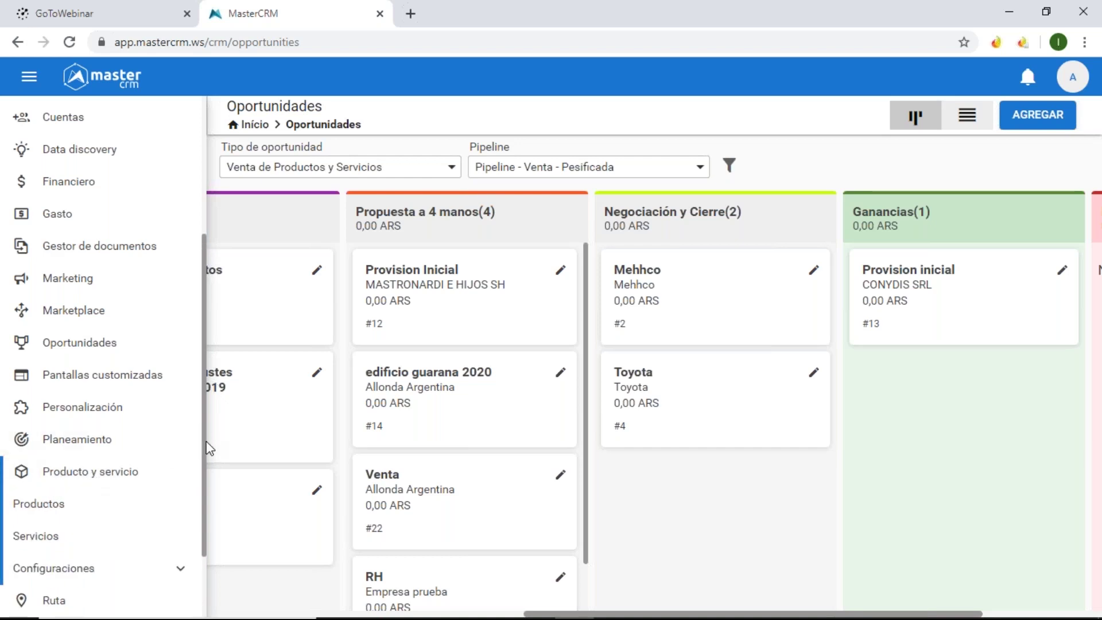
pyautogui.scroll(-2, 202, 450)
pyautogui.click(169, 474)
pyautogui.moveTo(204, 472); pyautogui.dragTo(207, 539)
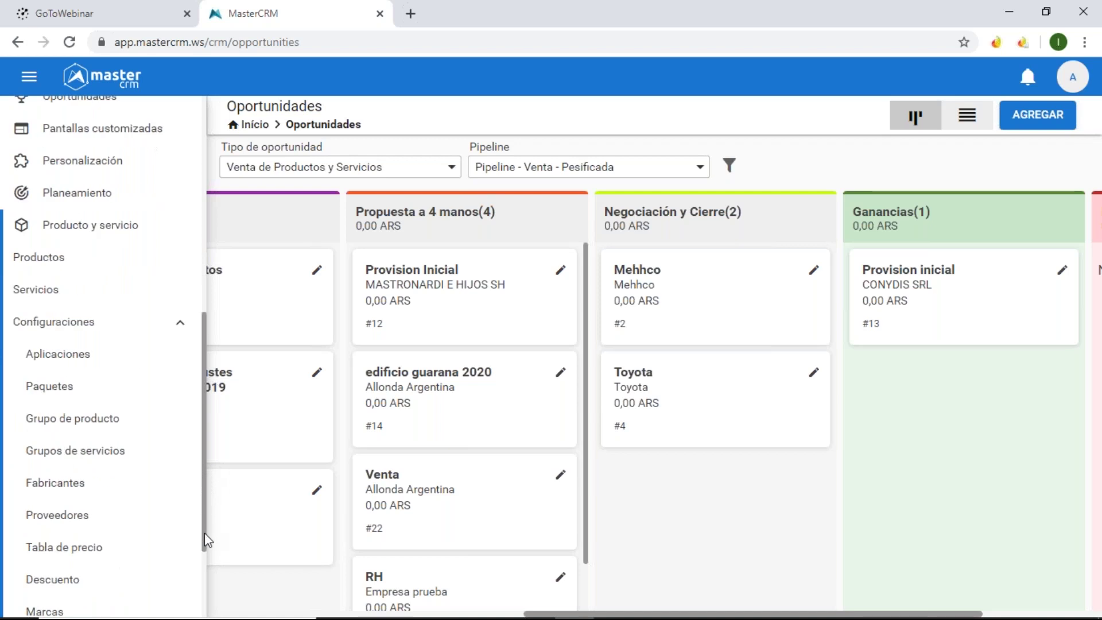
pyautogui.moveTo(204, 532); pyautogui.dragTo(206, 553)
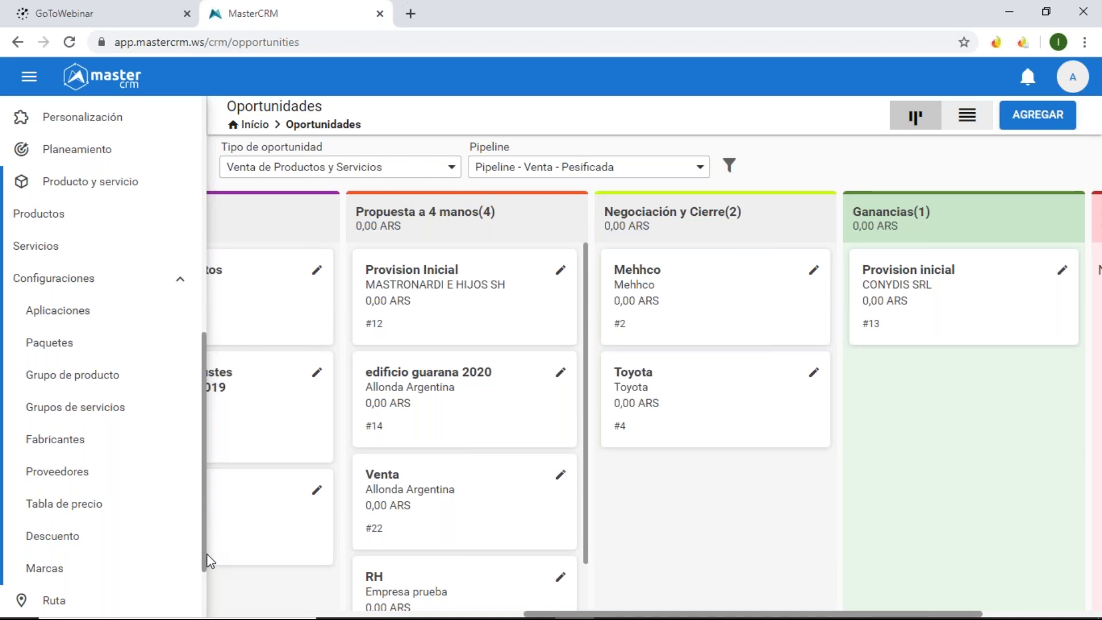
pyautogui.click(109, 280)
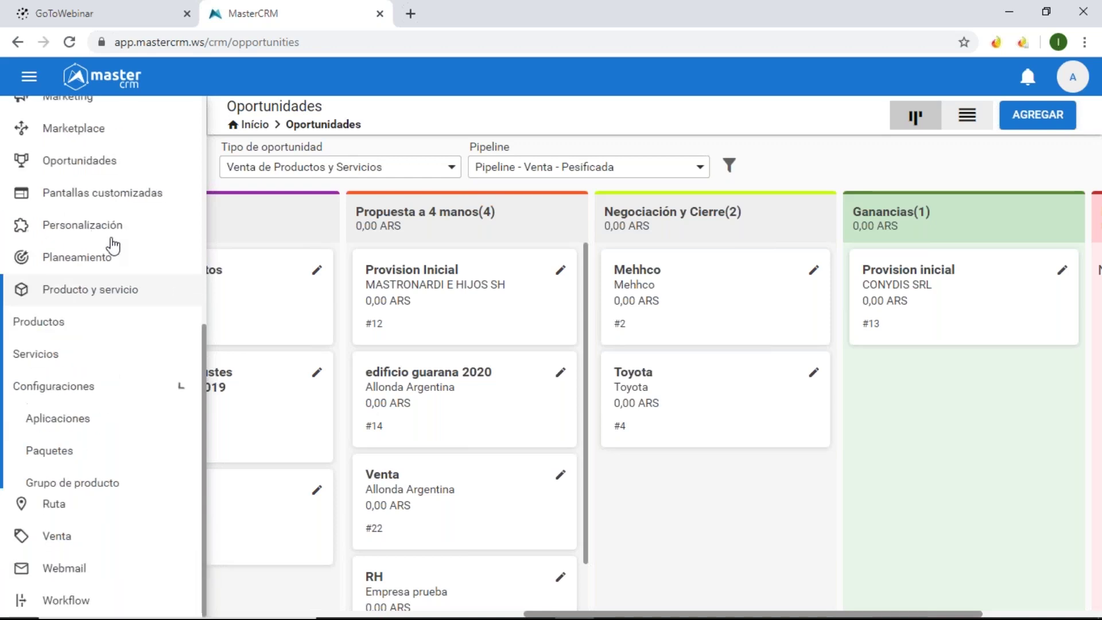
# Expand the Pantallas customizadas module to view its custom screens, and reduce the navigation sidebar to icons
pyautogui.click(91, 384)
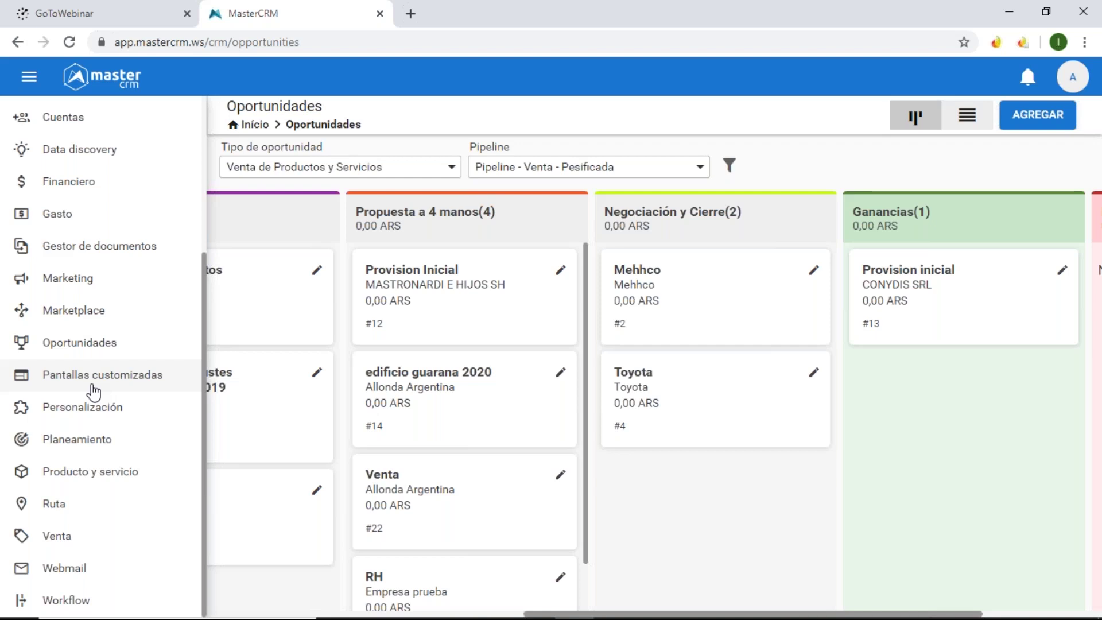
pyautogui.click(93, 393)
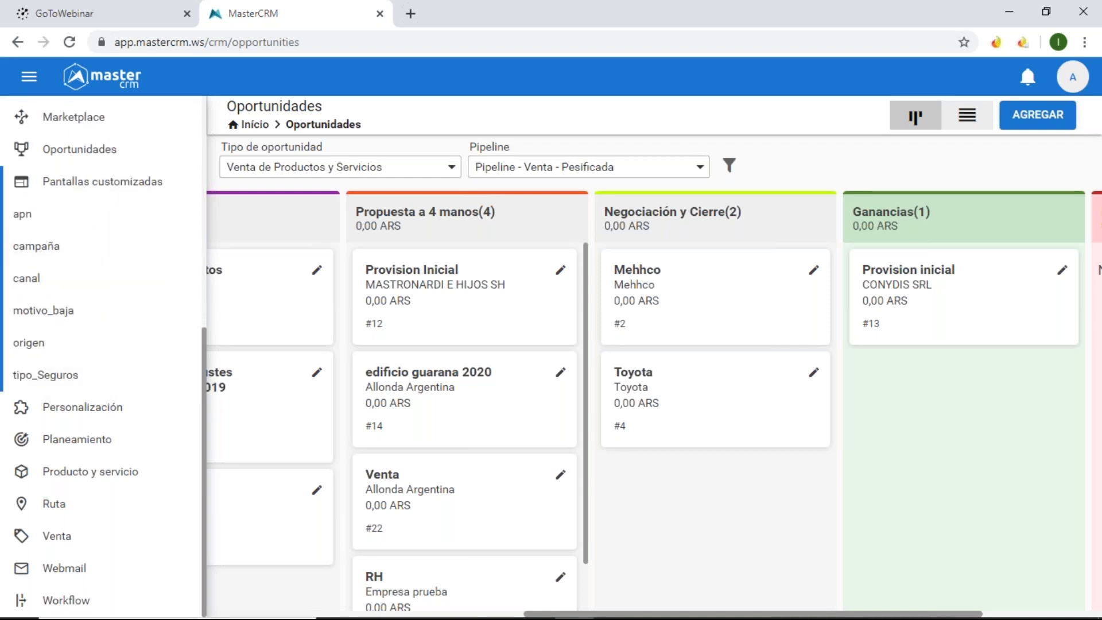
pyautogui.click(30, 76)
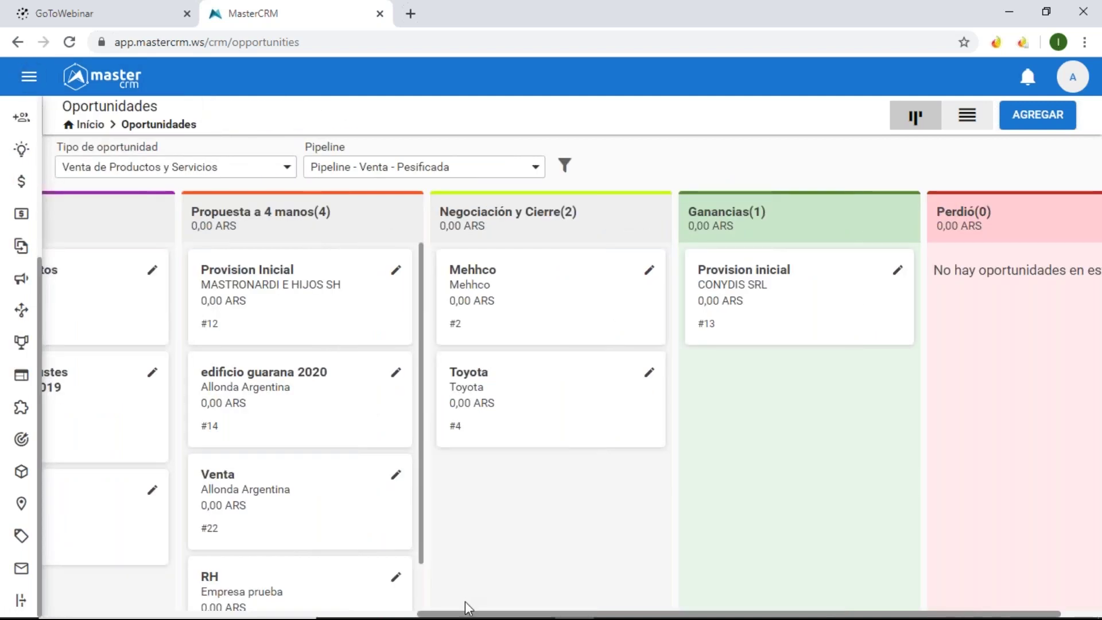
# Start a new opportunity from the pipeline board and review the stages offered in its Etapa field
pyautogui.moveTo(469, 610); pyautogui.dragTo(87, 596)
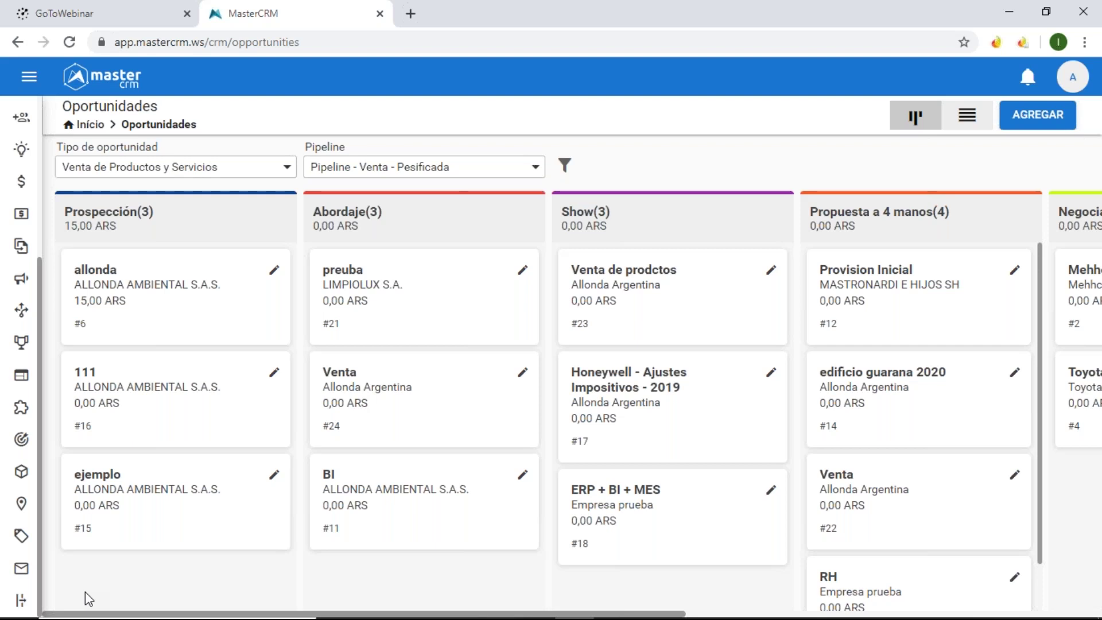
pyautogui.click(1042, 116)
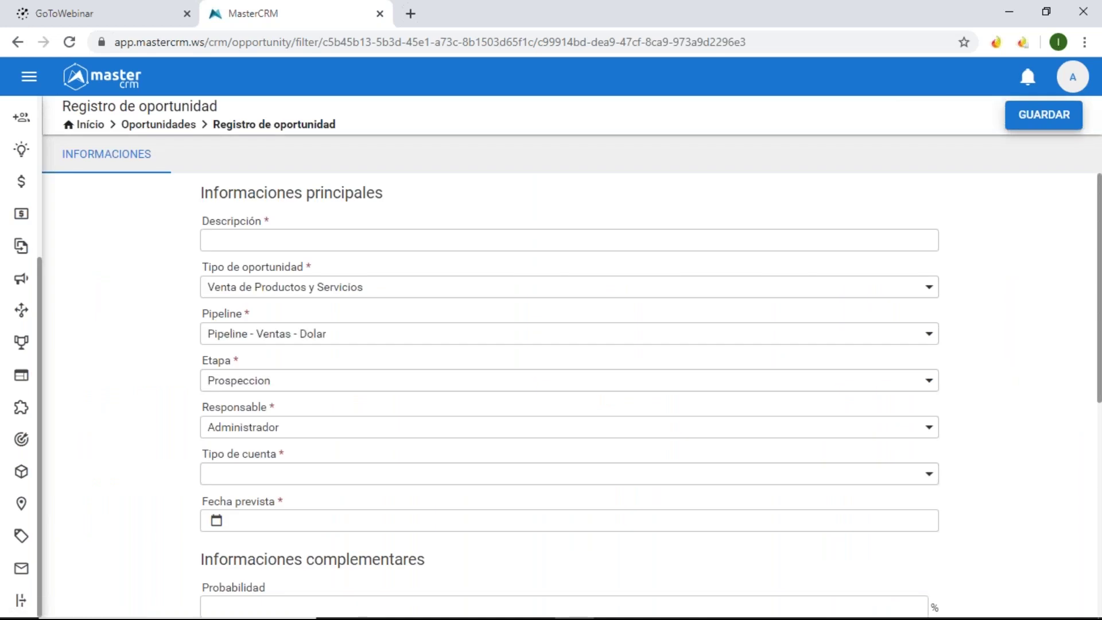
pyautogui.click(503, 245)
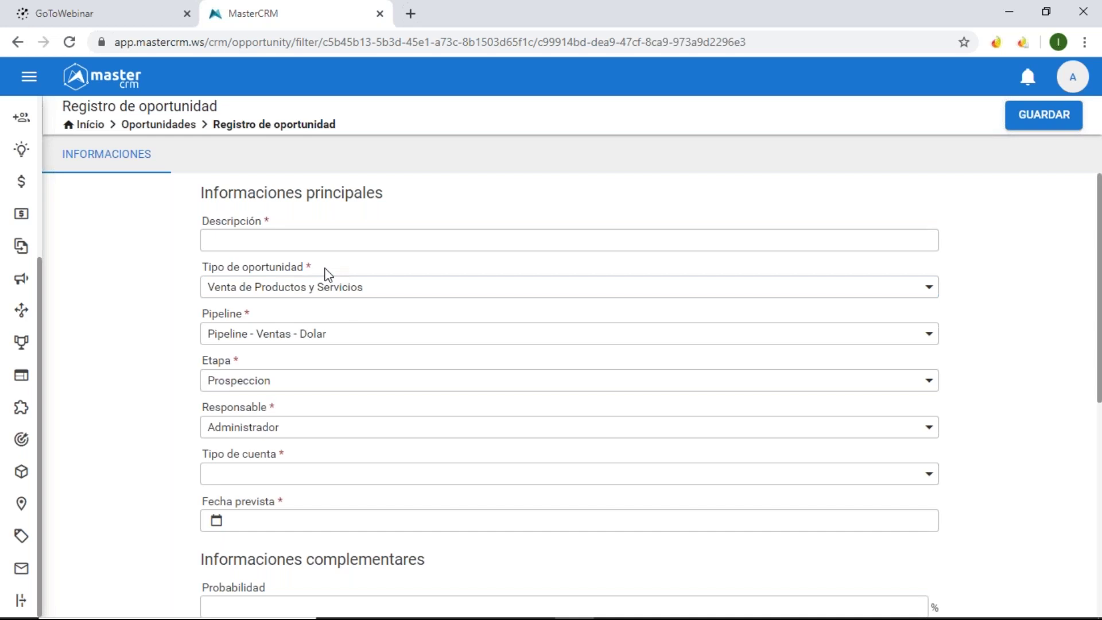
pyautogui.click(290, 382)
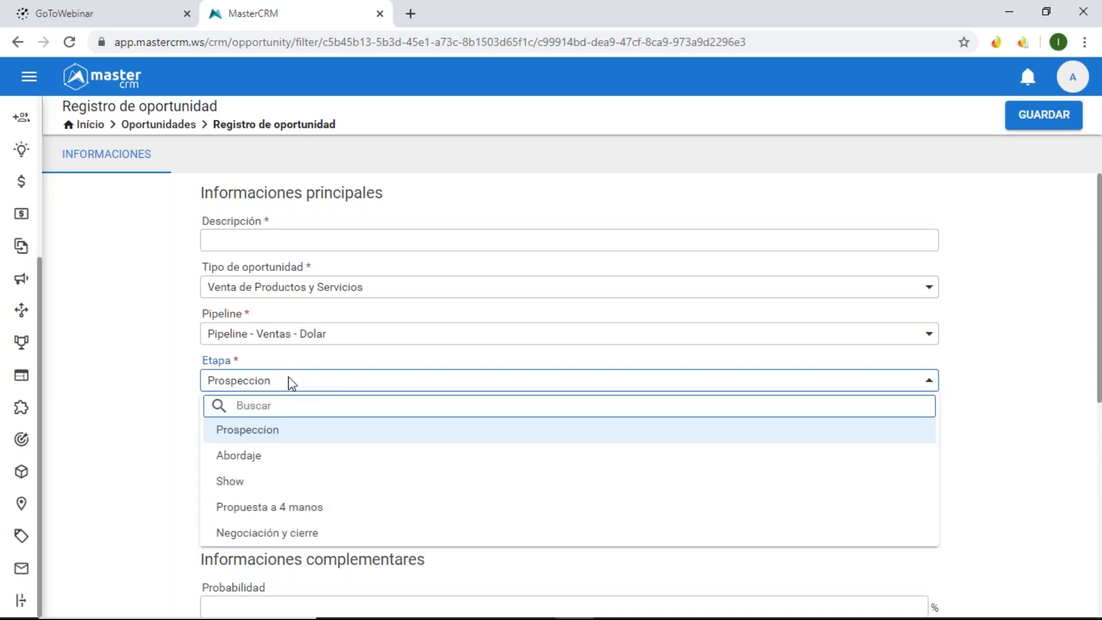
pyautogui.click(290, 381)
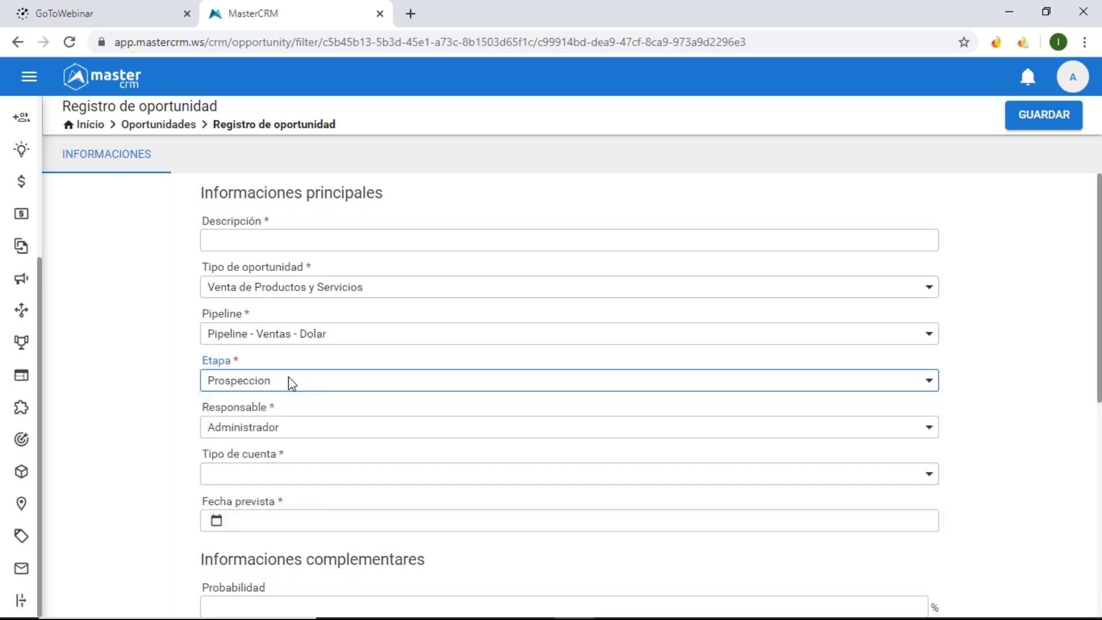
# Set the new opportunity's Tipo de cuenta to Cliente and choose cliente 1 as the client
pyautogui.click(740, 476)
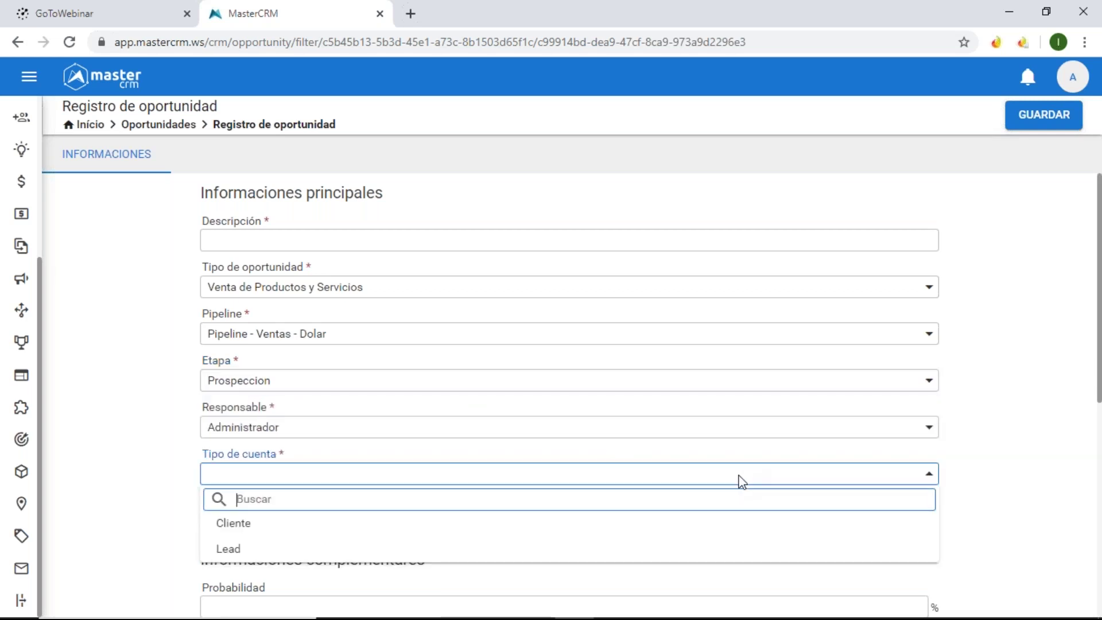
pyautogui.click(534, 532)
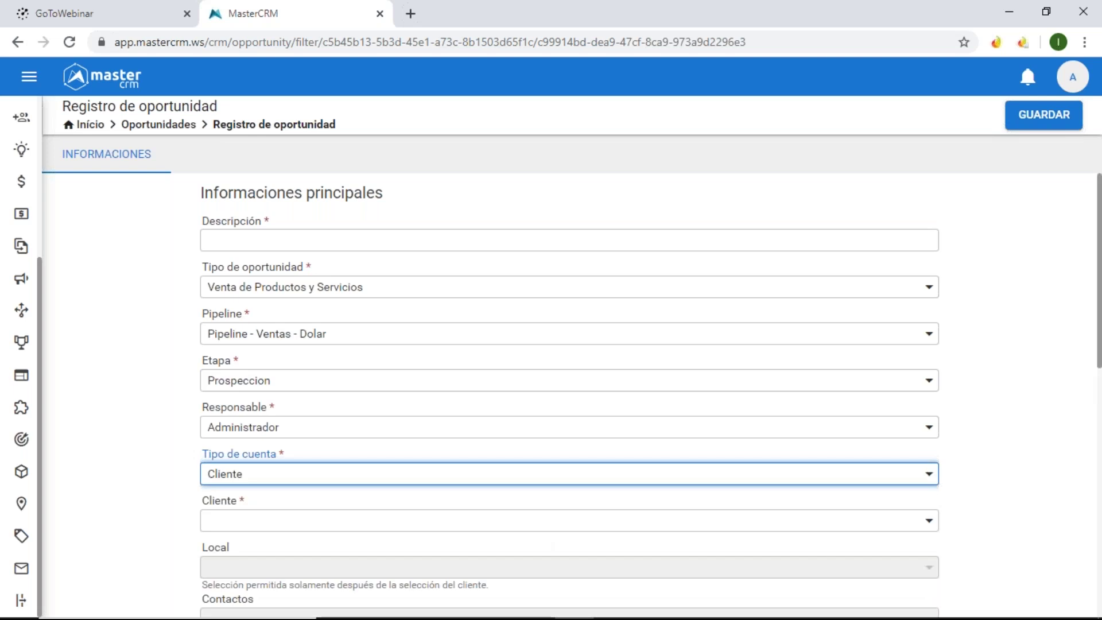
pyautogui.click(552, 522)
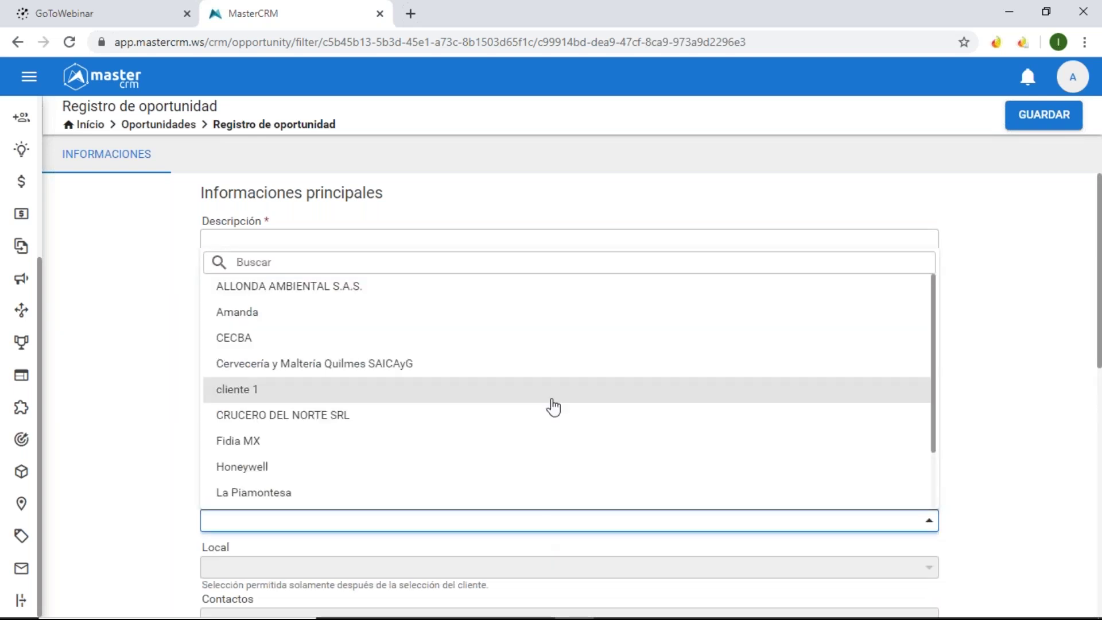
pyautogui.click(551, 390)
# Examine the rest of the opportunity form, from the expected date and values to the custom fields canal, origen and campana
pyautogui.moveTo(1098, 374); pyautogui.dragTo(1098, 476)
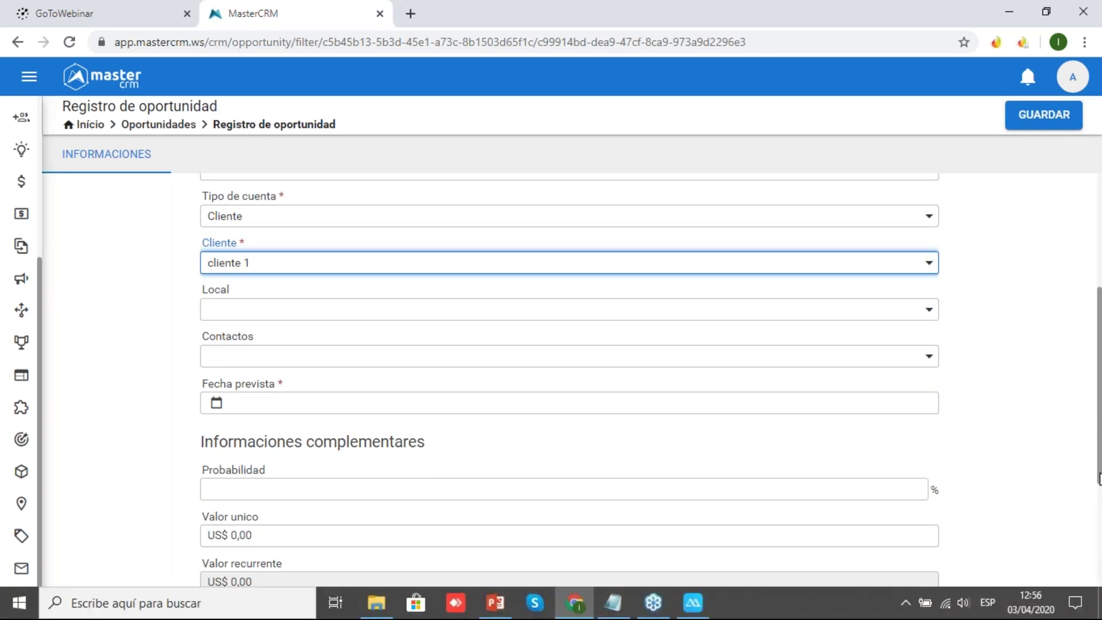
pyautogui.moveTo(1098, 459); pyautogui.dragTo(1098, 558)
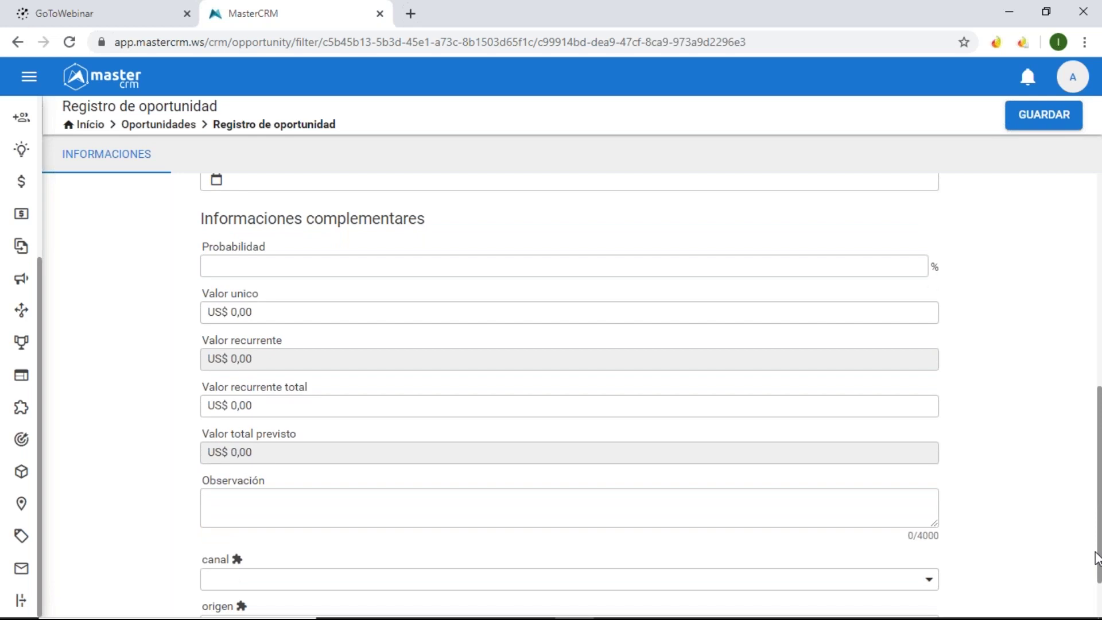
pyautogui.doubleClick(1095, 558)
pyautogui.moveTo(1099, 584); pyautogui.dragTo(1099, 617)
pyautogui.click(353, 432)
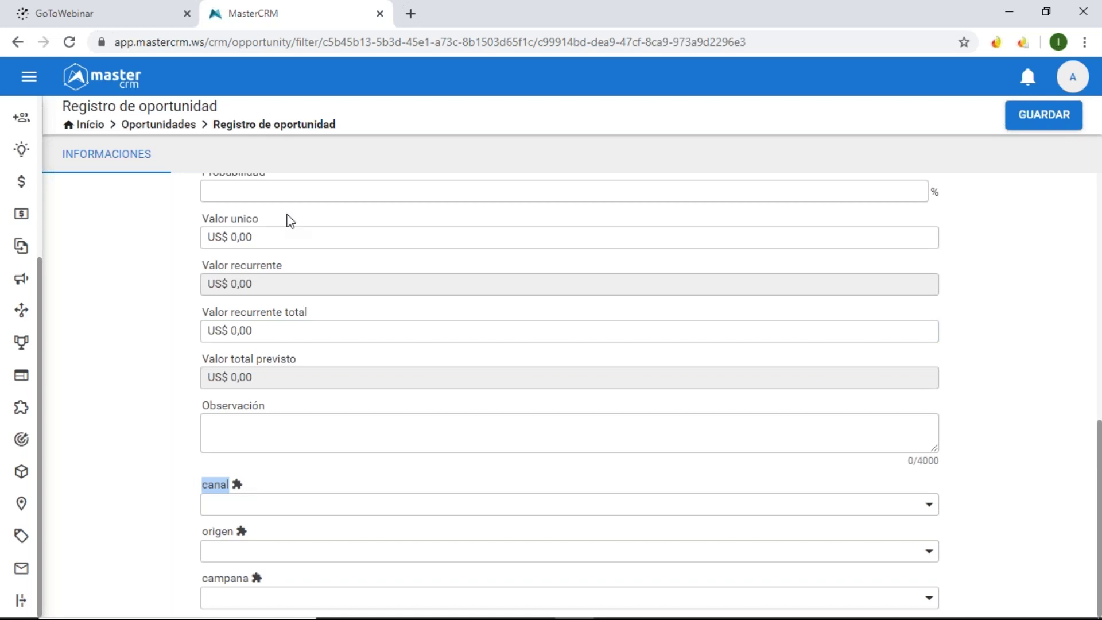
# Return to Oportunidades without saving the form and show the Pipeline - Venta - Pesificada board in pipeline view
pyautogui.click(168, 125)
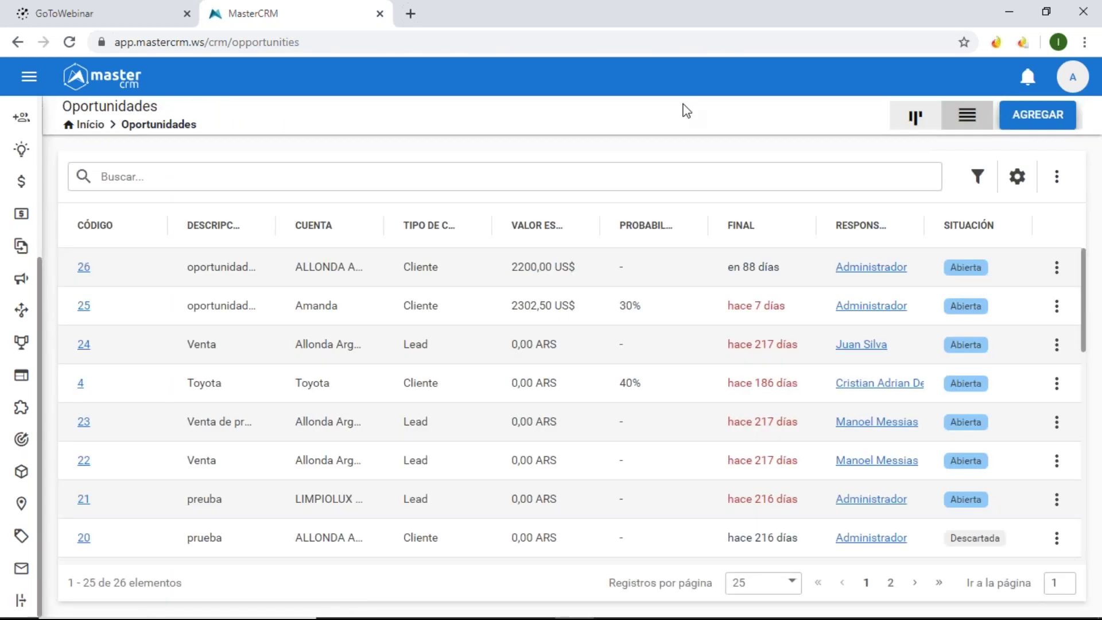
pyautogui.click(913, 127)
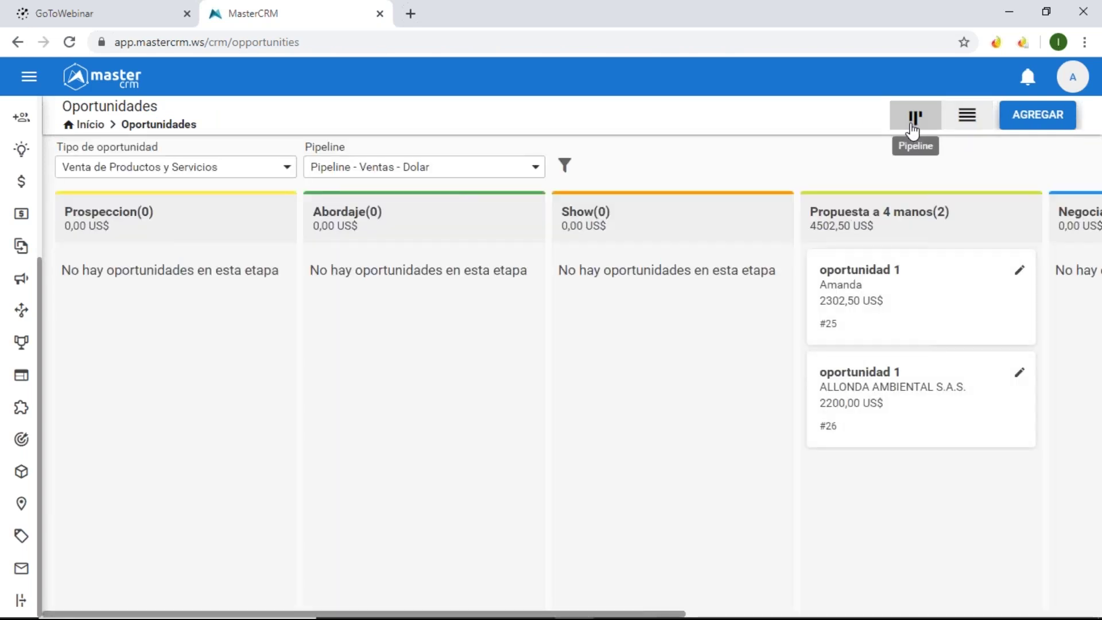
pyautogui.click(485, 163)
pyautogui.click(436, 241)
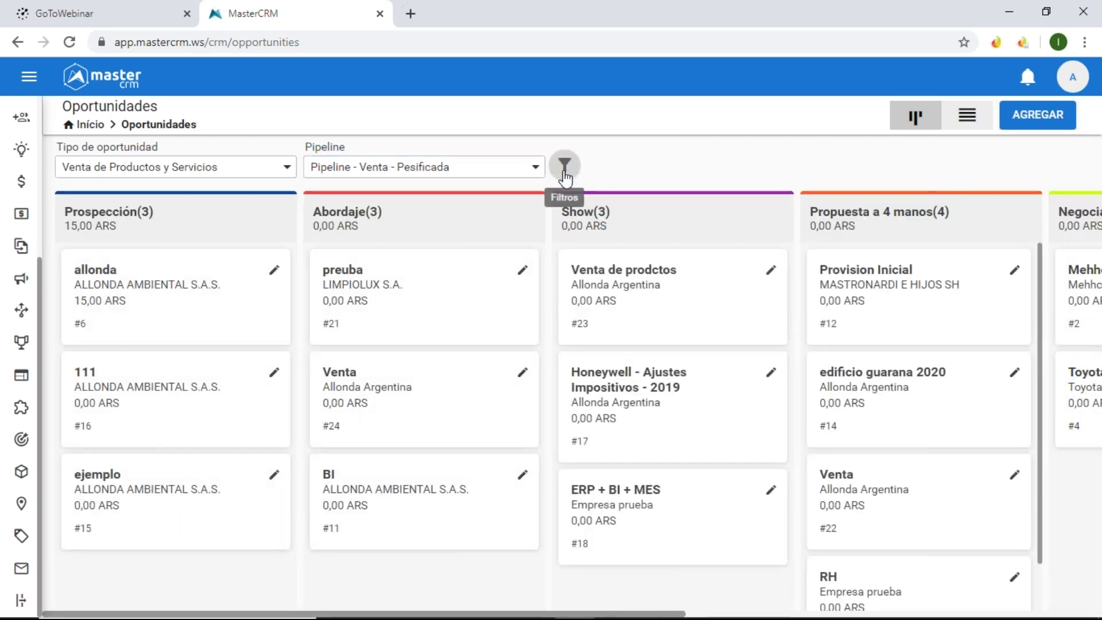
# Open the board's filters and review the value, expected date, end date, product group and product fields
pyautogui.click(565, 166)
pyautogui.click(413, 216)
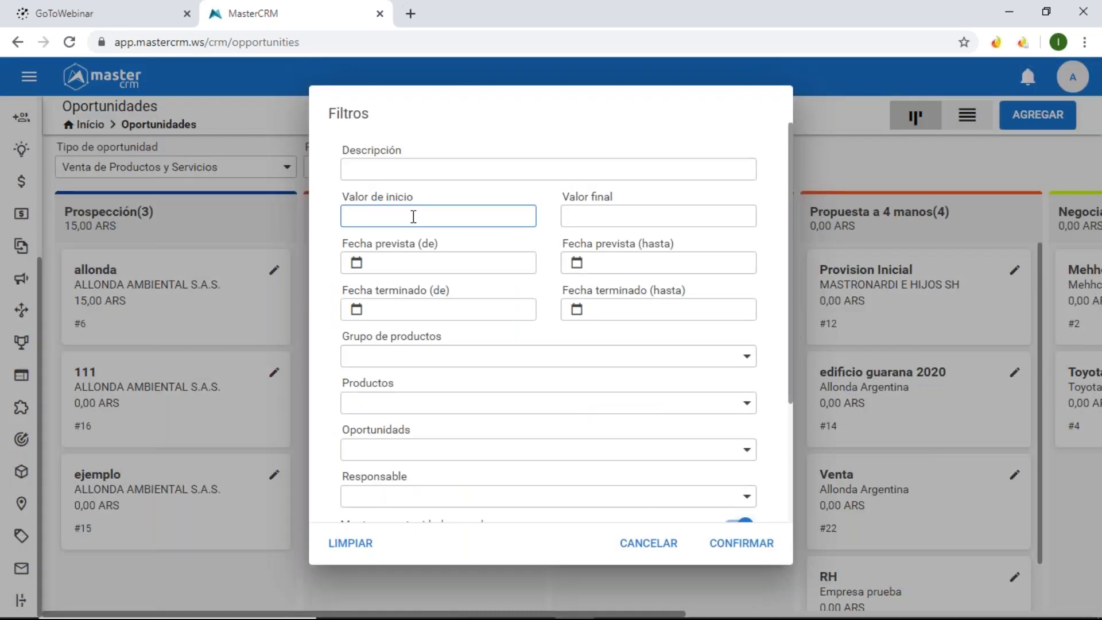
pyautogui.click(413, 264)
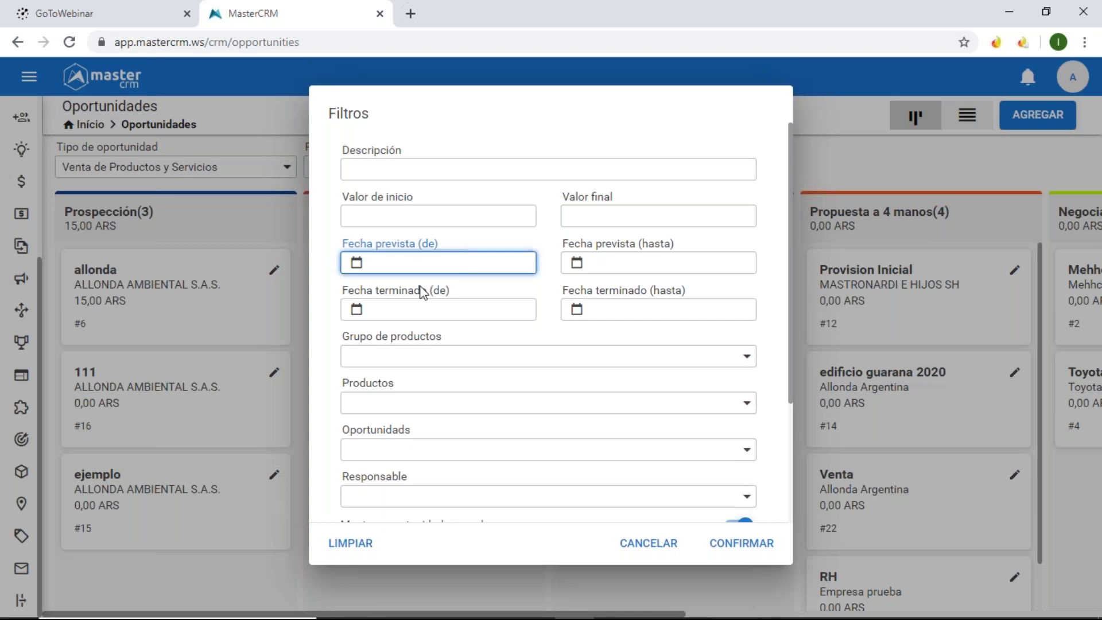
pyautogui.click(438, 308)
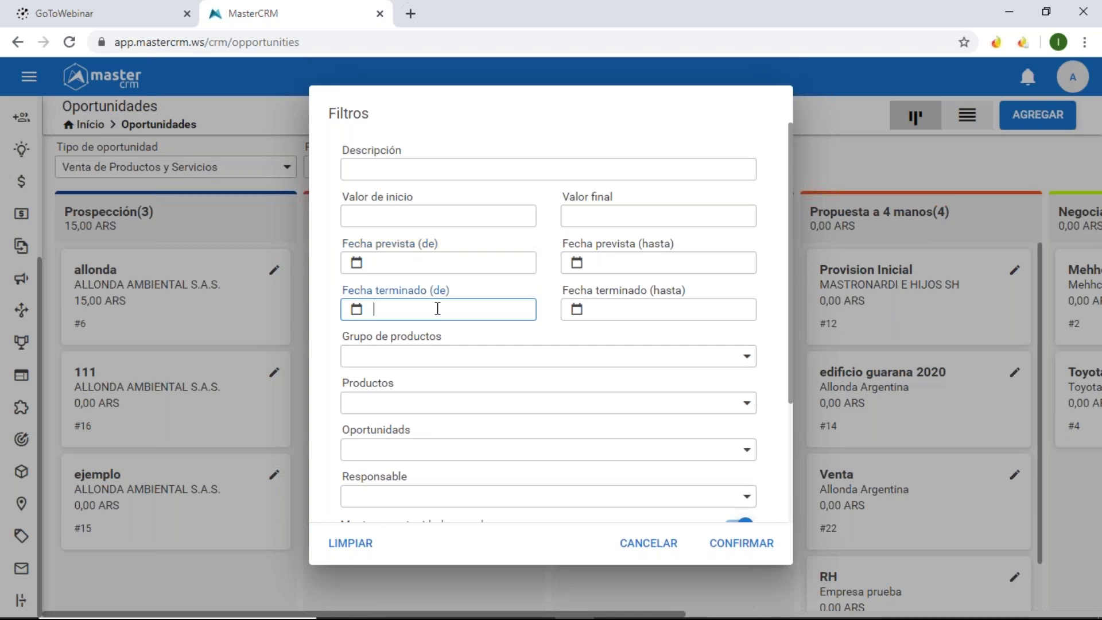
pyautogui.click(472, 357)
pyautogui.click(473, 358)
pyautogui.click(476, 410)
pyautogui.click(477, 411)
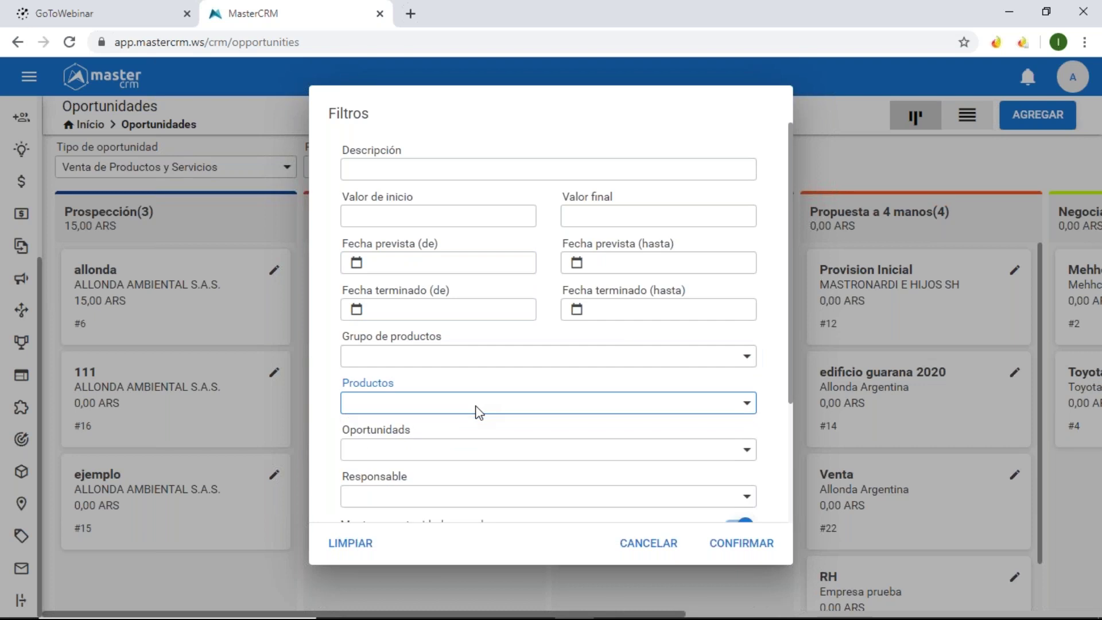
# Review the Oportunidads, Responsable and remaining filter fields, and close the filters without applying any
pyautogui.click(481, 450)
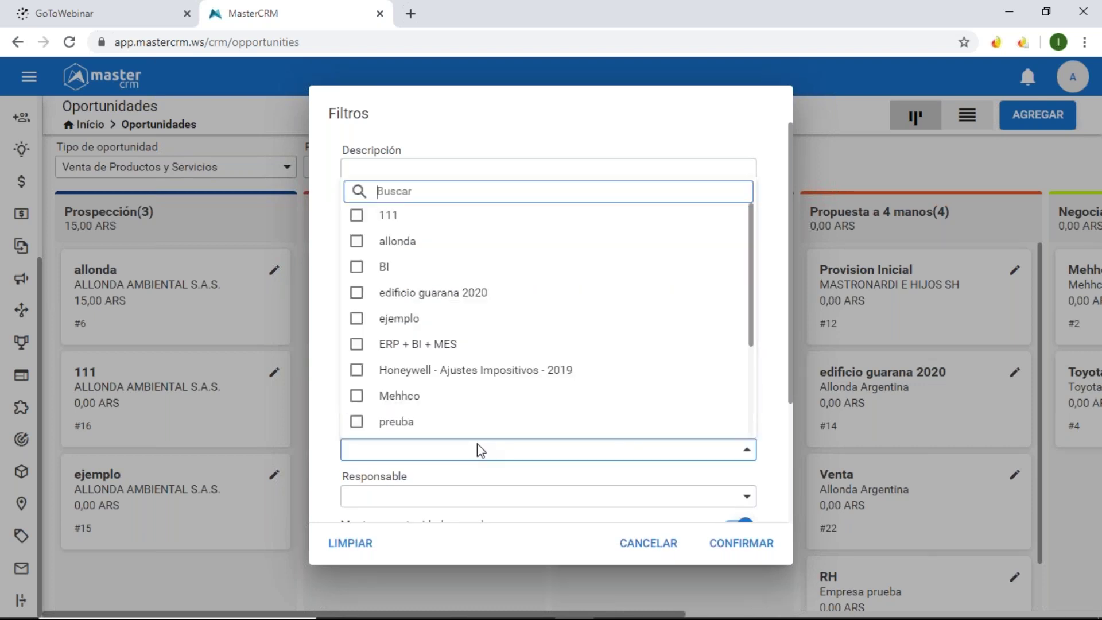
pyautogui.click(481, 451)
pyautogui.click(536, 497)
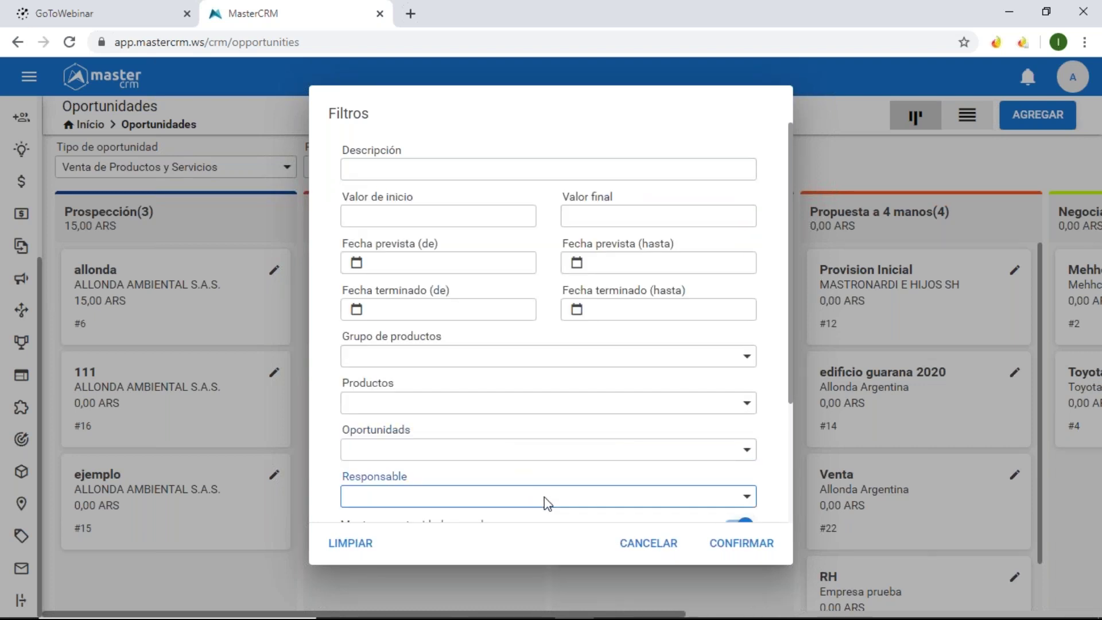
pyautogui.click(546, 500)
pyautogui.moveTo(793, 314); pyautogui.dragTo(807, 461)
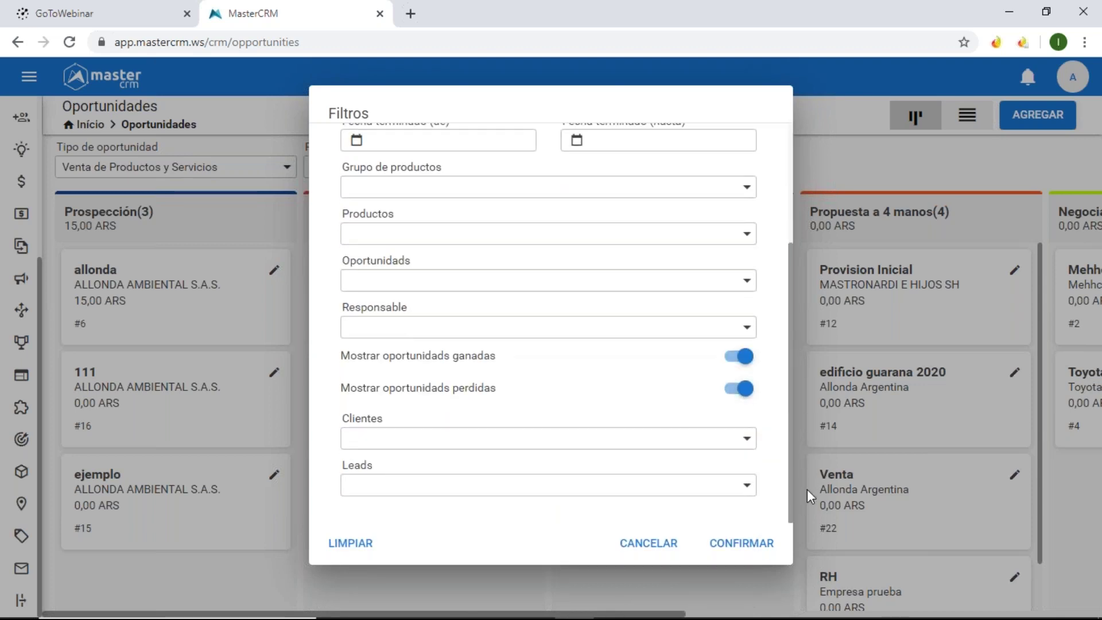
pyautogui.click(896, 156)
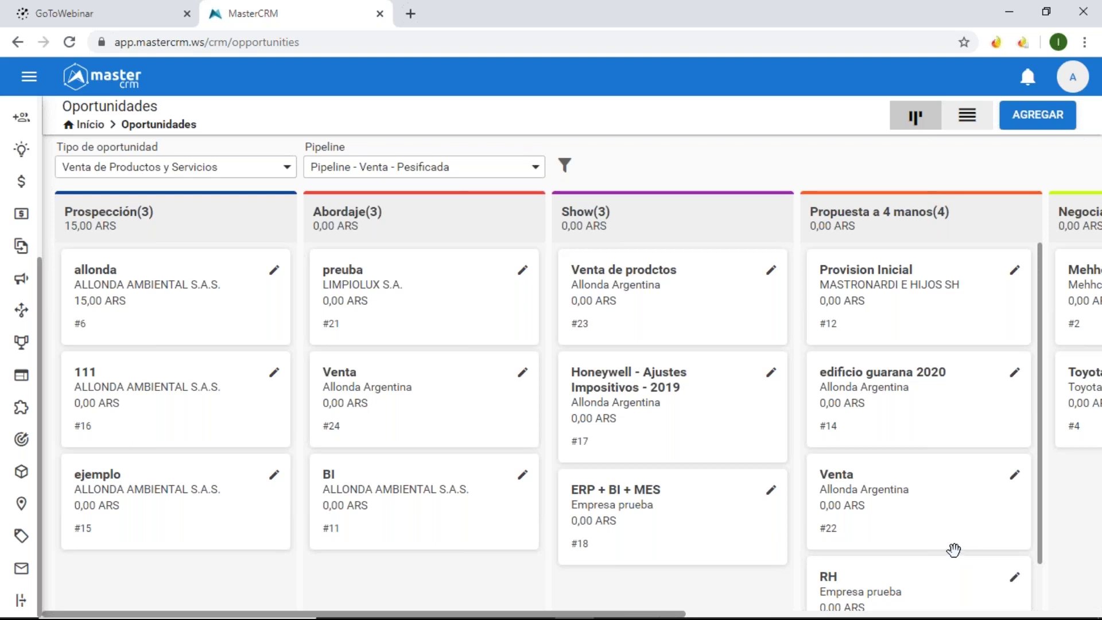
# Reopen the board's filters, review the won and lost opportunity switches and the Clientes and Leads fields, and cancel
pyautogui.click(566, 166)
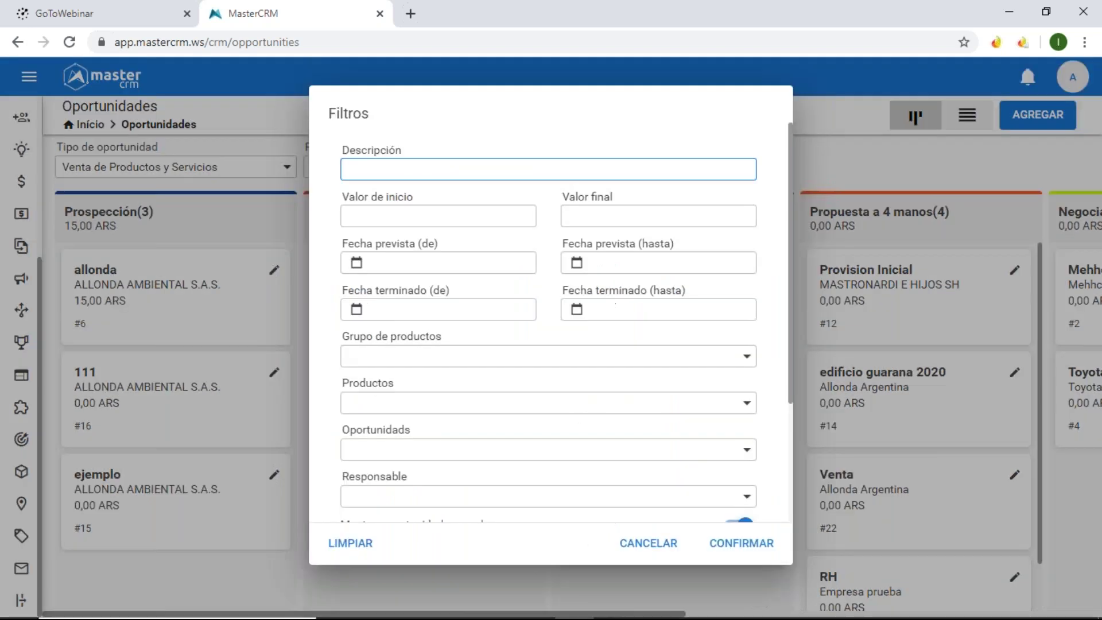
pyautogui.scroll(-1, 788, 252)
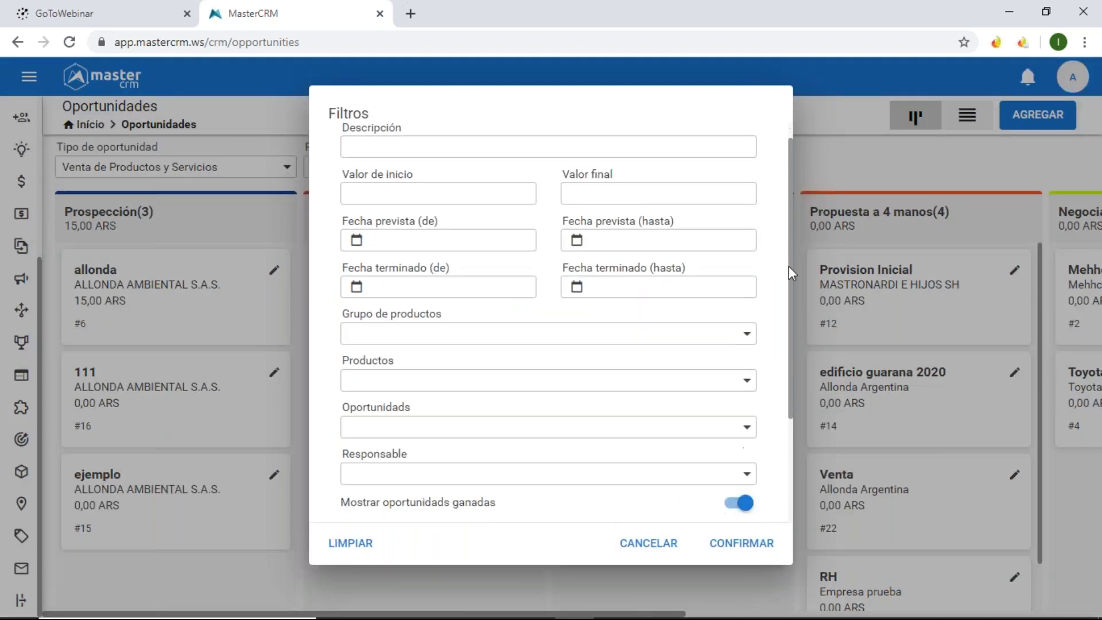
pyautogui.moveTo(788, 267); pyautogui.dragTo(801, 386)
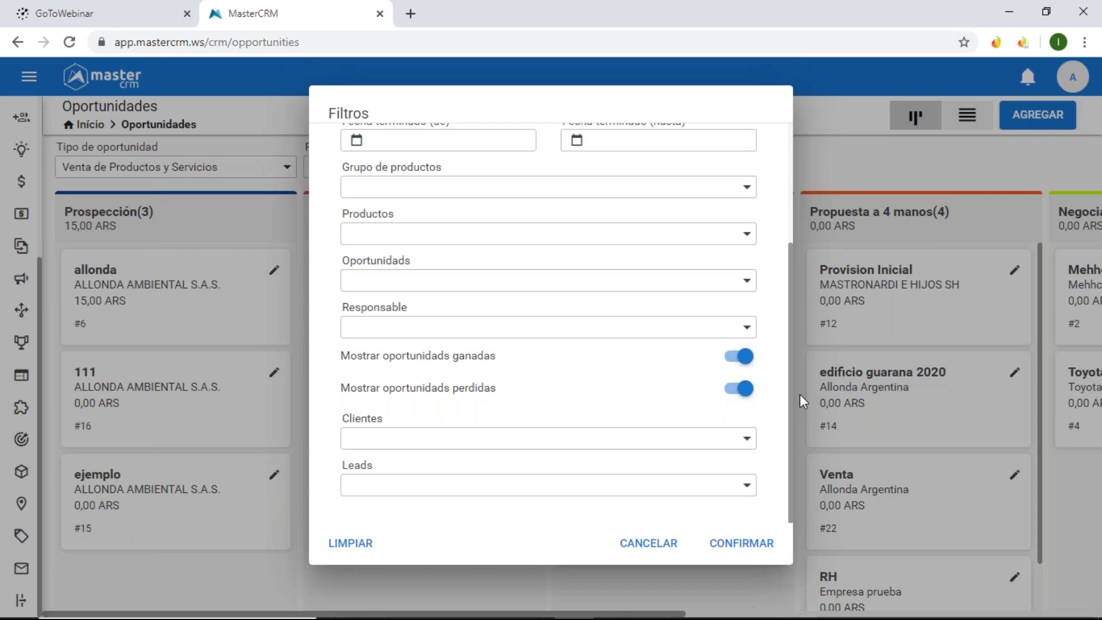
pyautogui.click(648, 543)
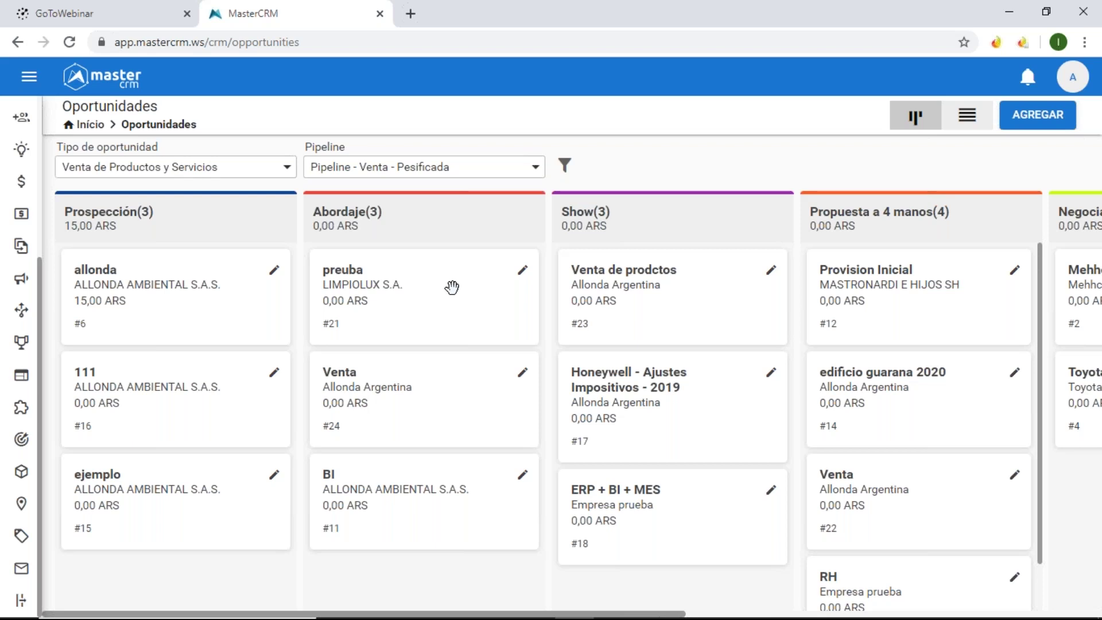
# Move the preuba opportunity from Abordaje to Show and the Provision Inicial opportunity from Propuesta a 4 manos to Abordaje
pyautogui.moveTo(452, 287); pyautogui.dragTo(720, 301)
pyautogui.moveTo(890, 307); pyautogui.dragTo(493, 488)
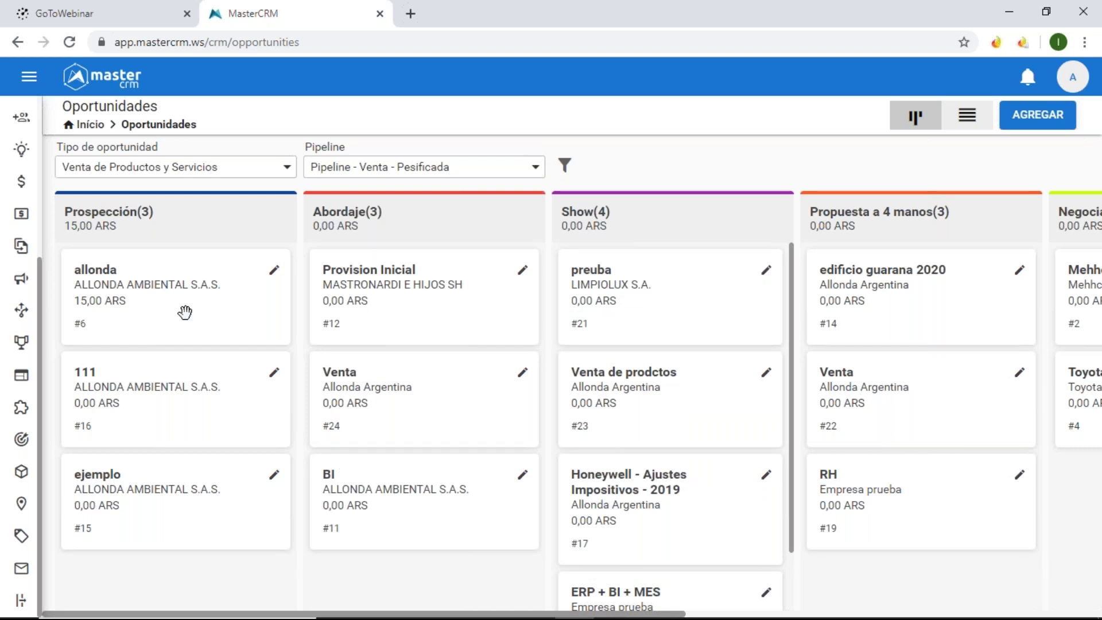
# Expand the navigation sidebar and log out of the current account
pyautogui.click(27, 81)
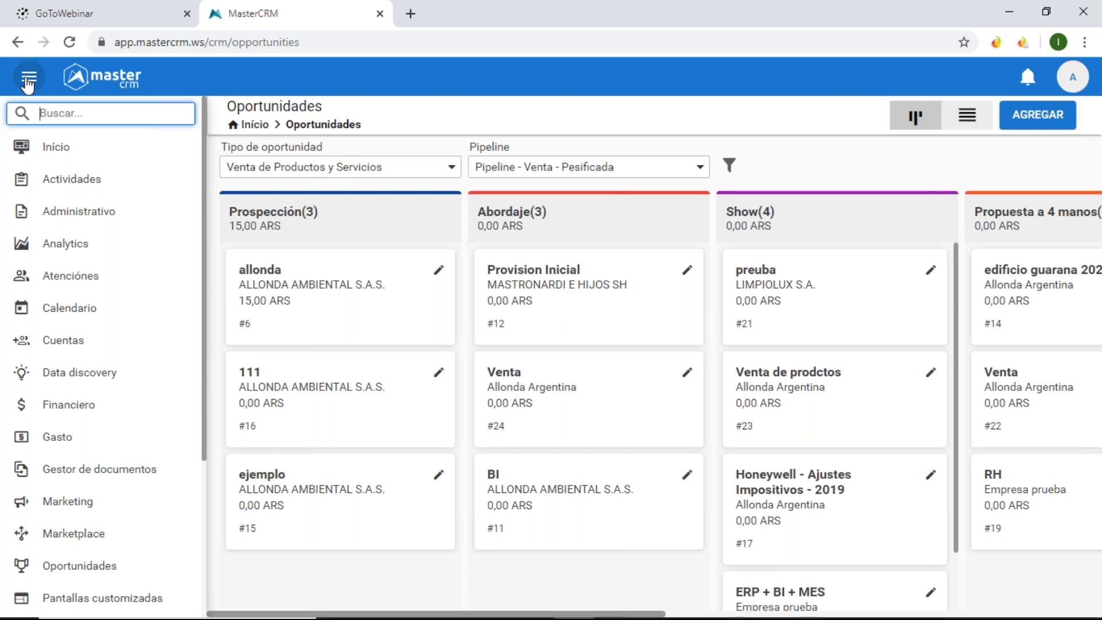
pyautogui.click(1061, 80)
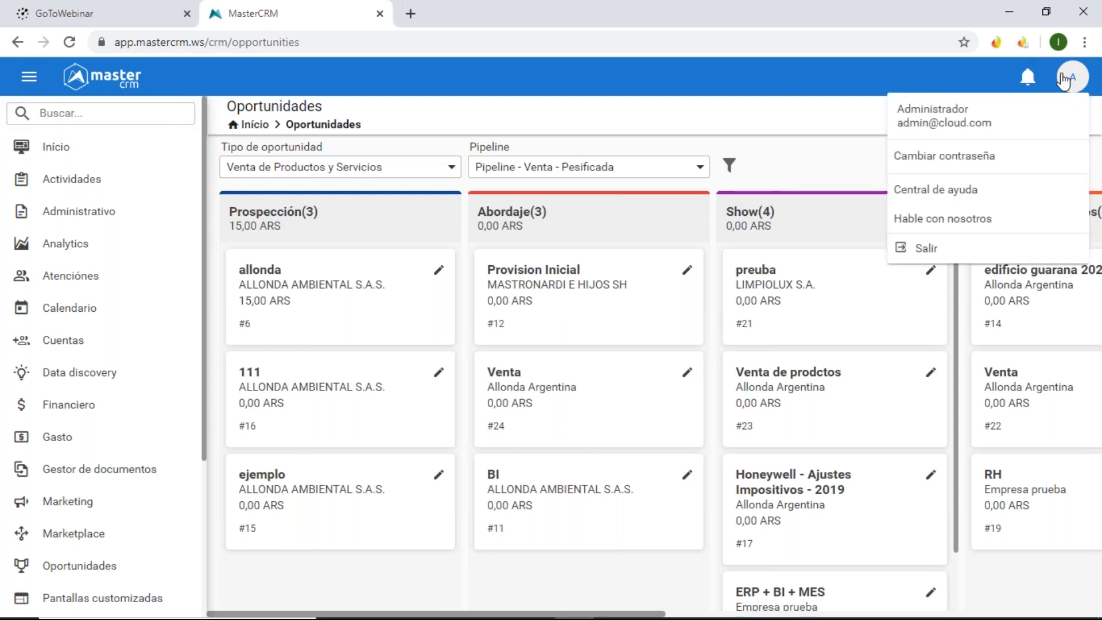
pyautogui.click(960, 252)
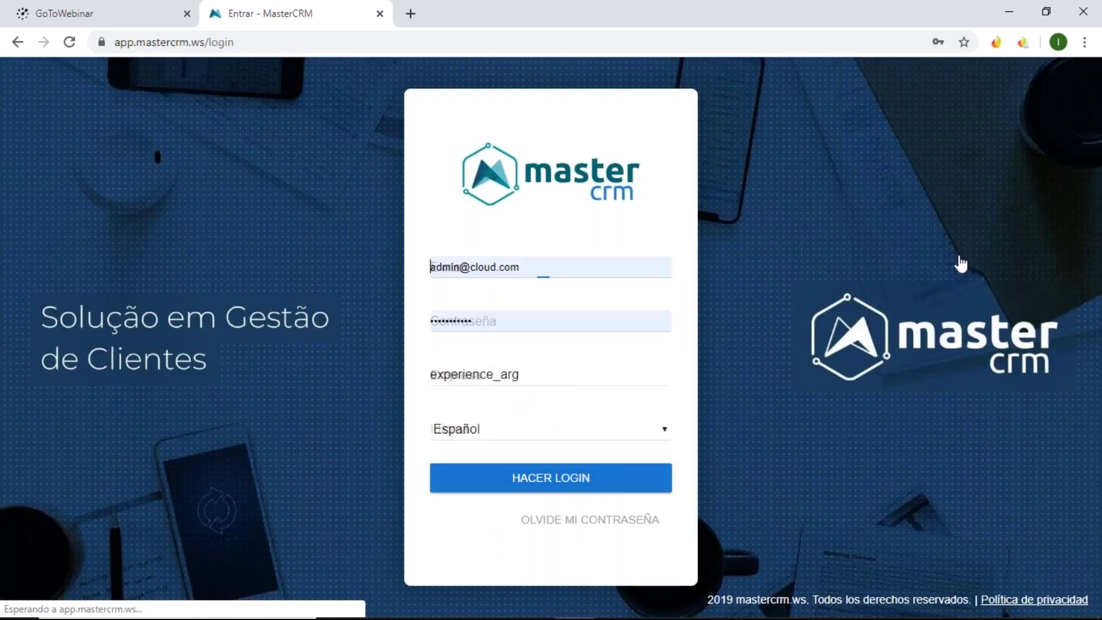
# Remove the "_arg" ending from the Empresa value and log in to that company
pyautogui.click(596, 376)
pyautogui.press('BackSpace')
pyautogui.press('BackSpace')
pyautogui.press('BackSpace')
pyautogui.press('BackSpace')
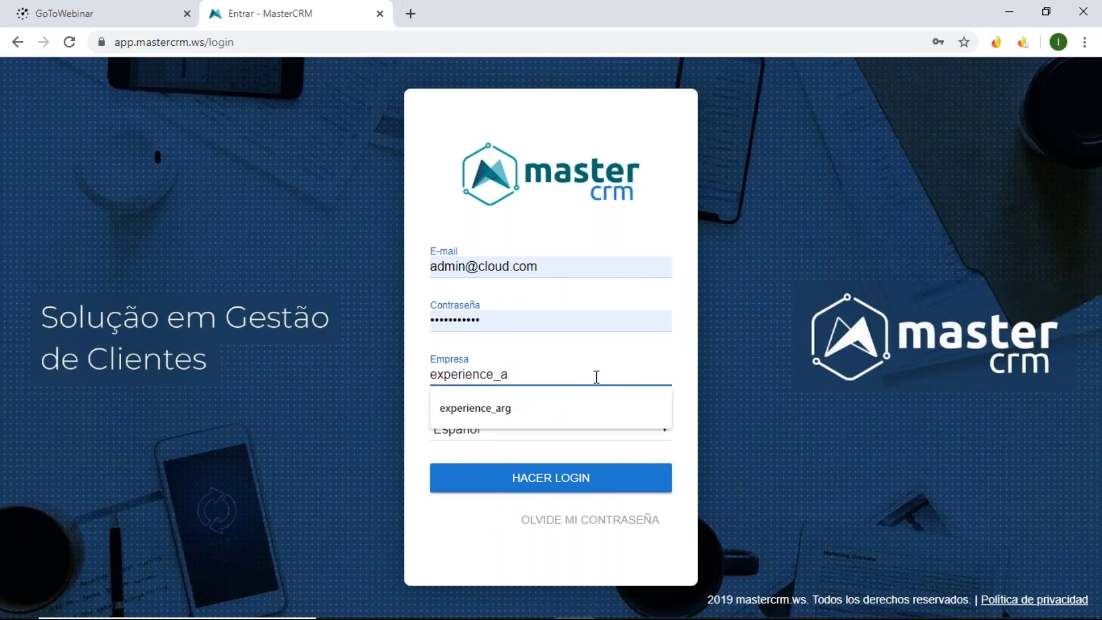
pyautogui.click(563, 484)
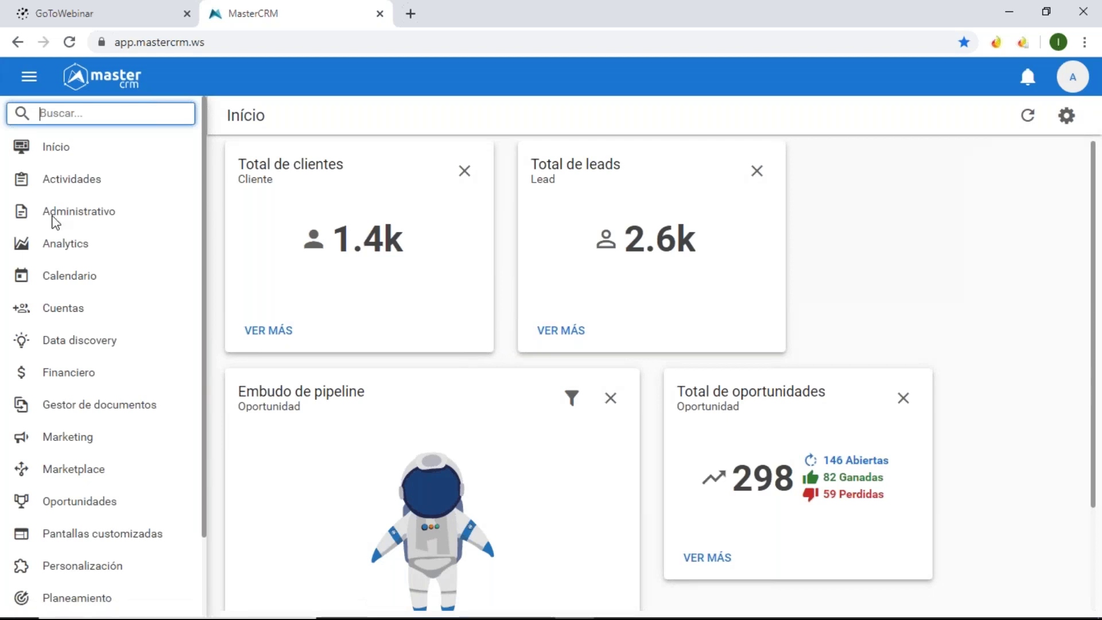
# Go to the Analytics dashboards and open the Forecast dashboard
pyautogui.click(76, 252)
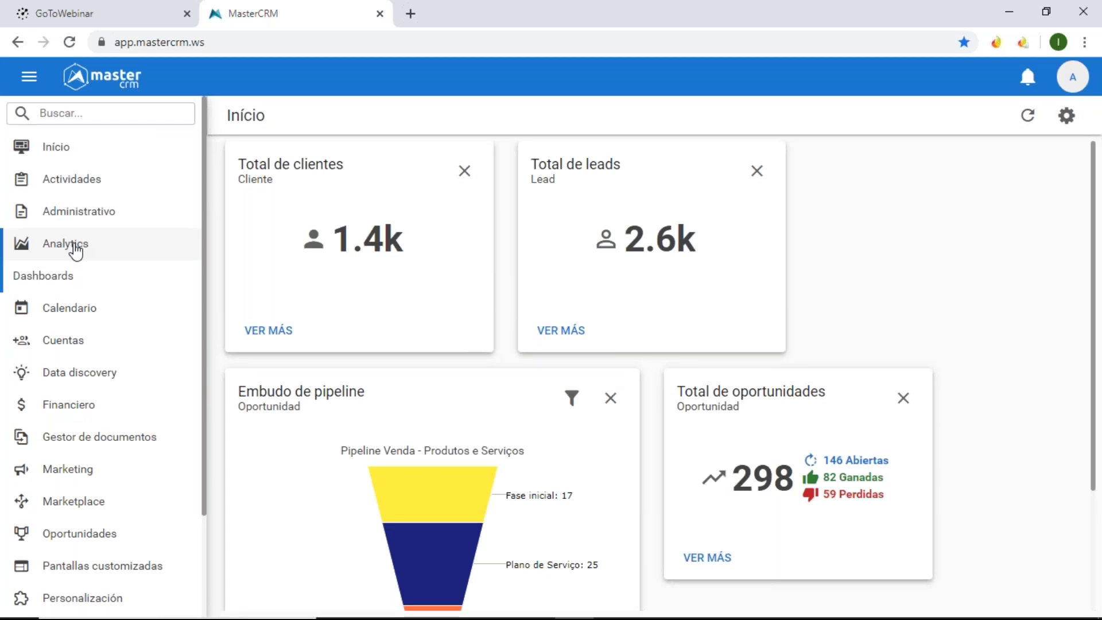
pyautogui.click(76, 277)
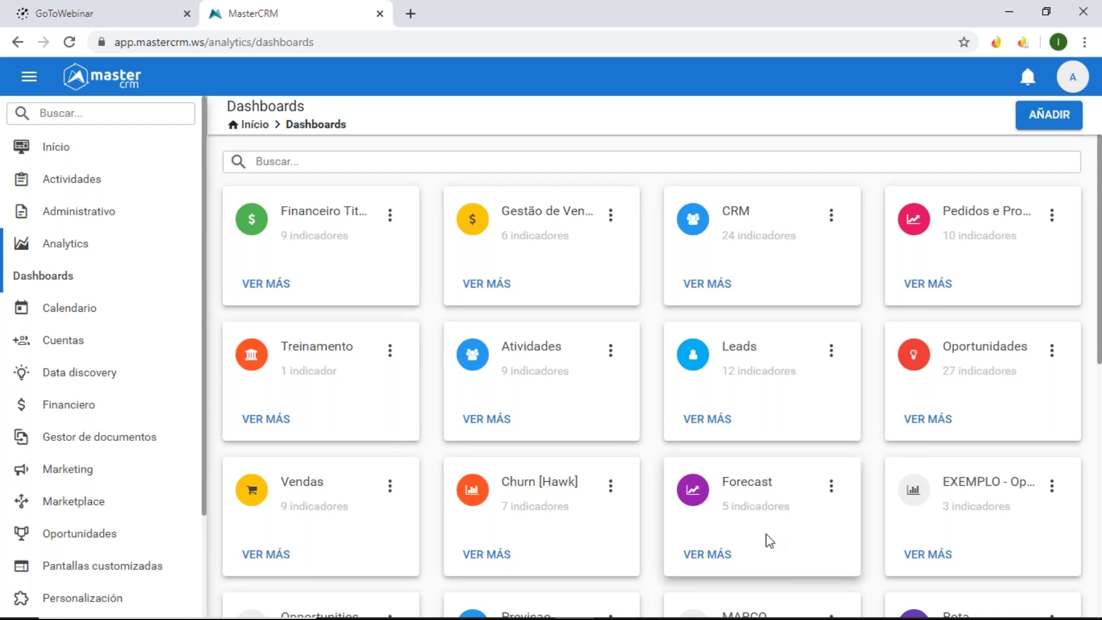
pyautogui.click(704, 557)
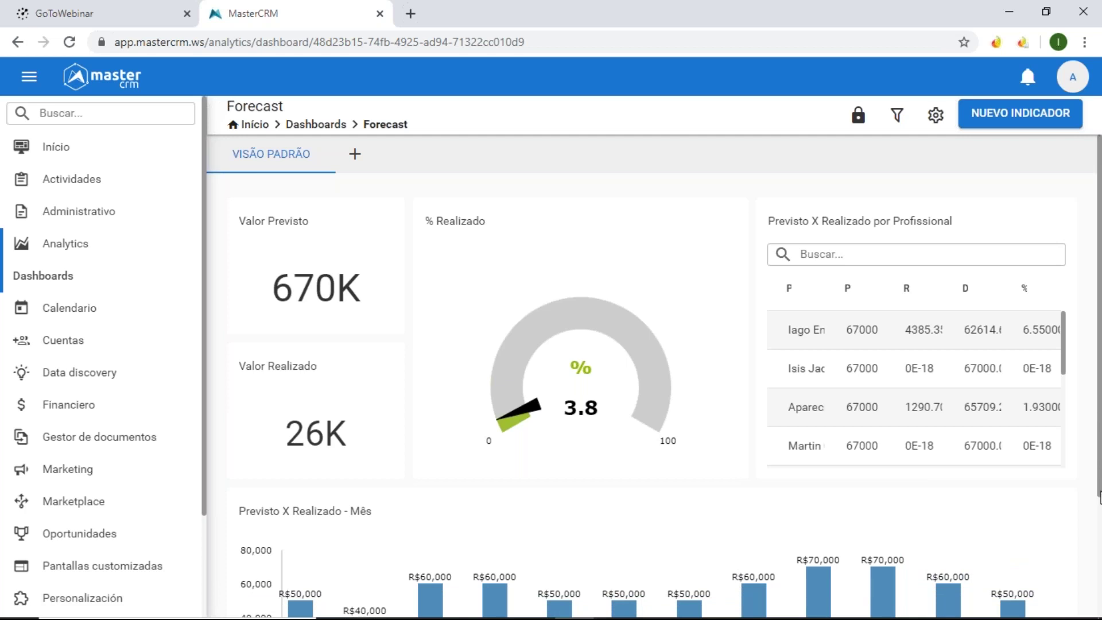
# Examine the Previsto X Realizado - Mês chart and its additional options in the Forecast dashboard
pyautogui.click(1052, 515)
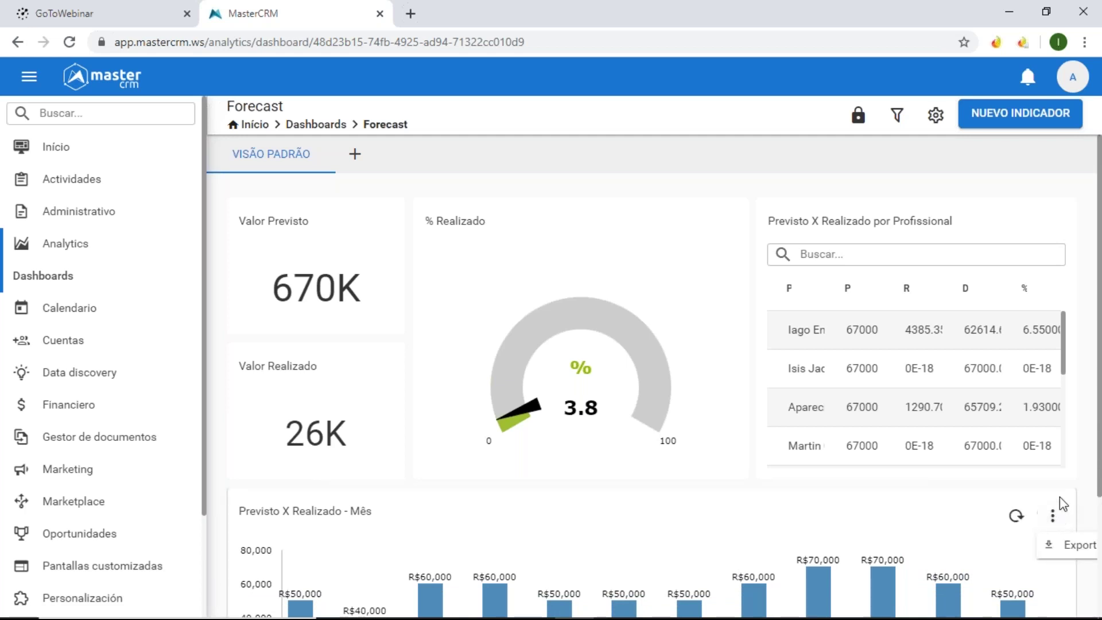
pyautogui.scroll(-2, 1081, 478)
pyautogui.scroll(-3, 1081, 479)
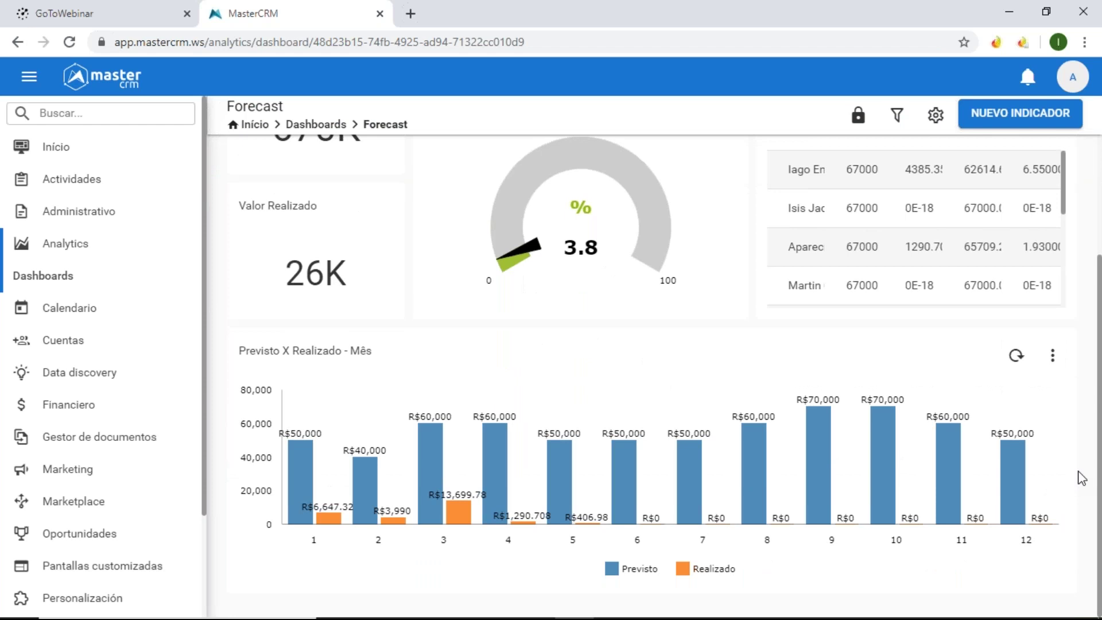
pyautogui.scroll(3, 1082, 478)
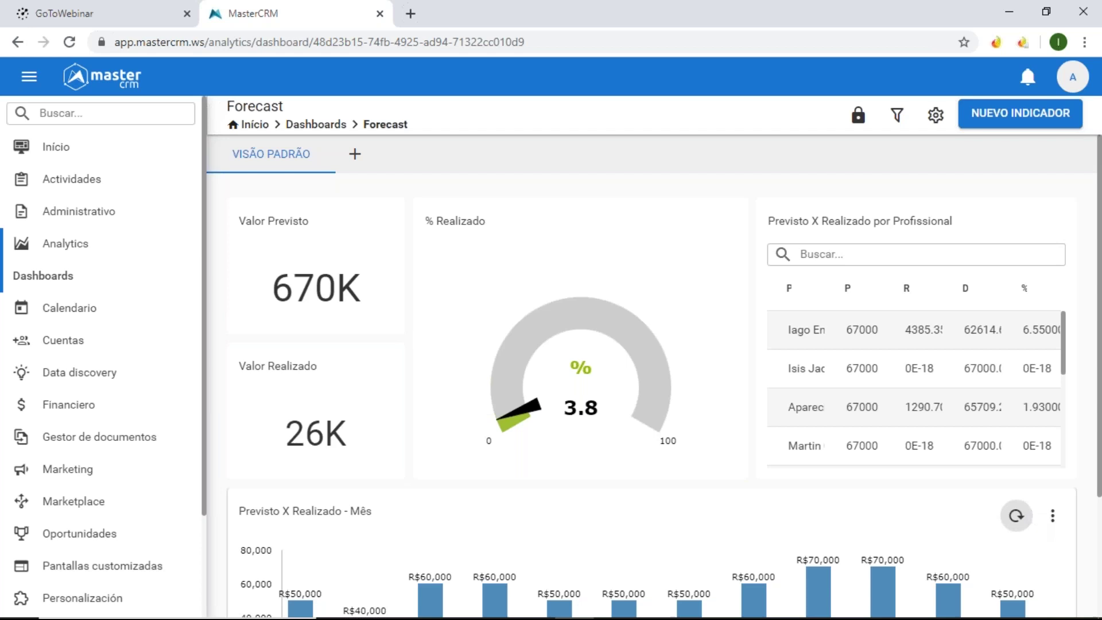
pyautogui.click(1056, 520)
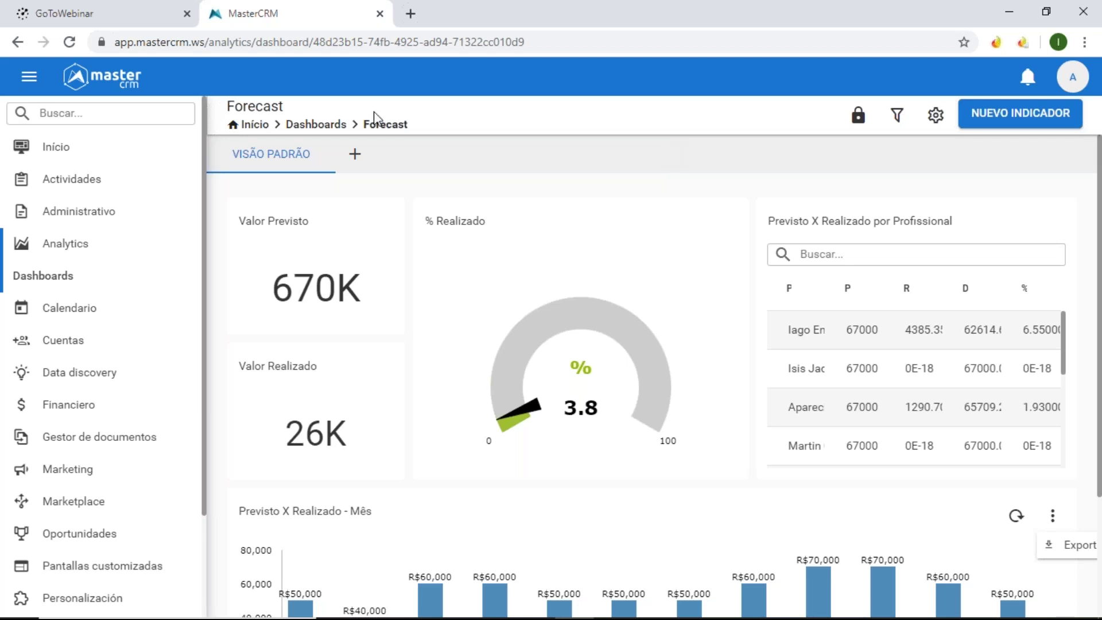
# Log out of the current environment and log back in with experience_arg as the Empresa
pyautogui.click(63, 250)
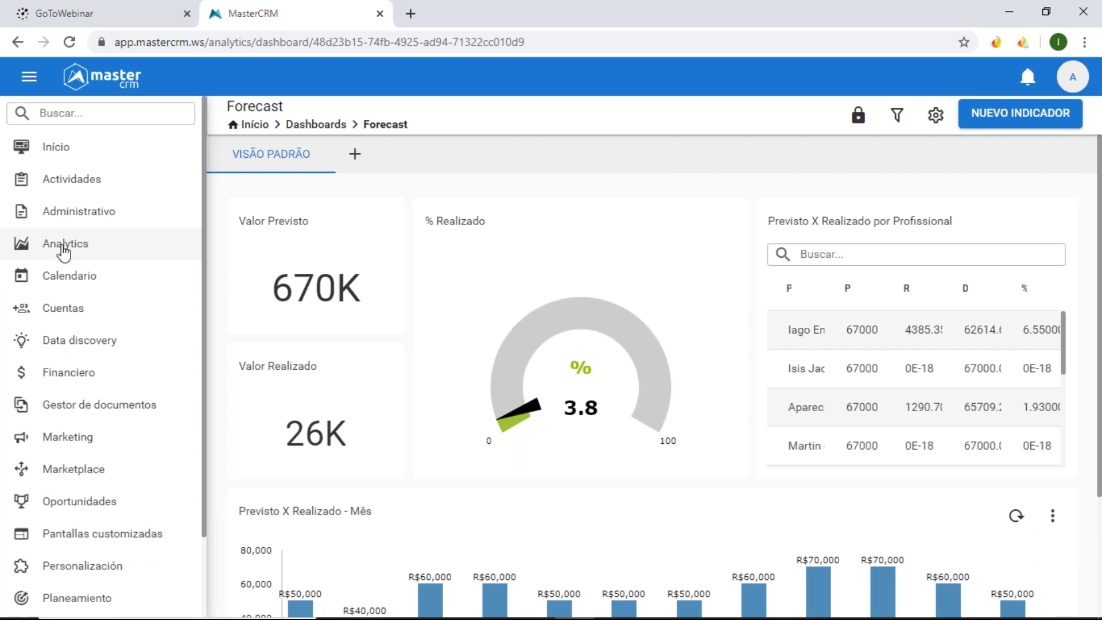
pyautogui.click(1070, 77)
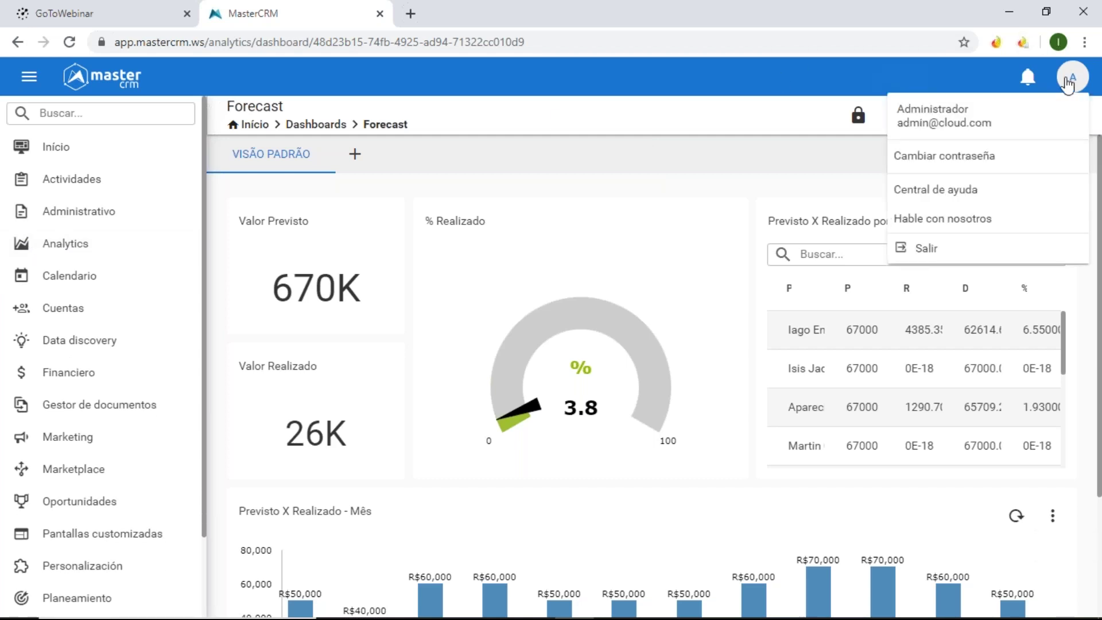
pyautogui.click(925, 248)
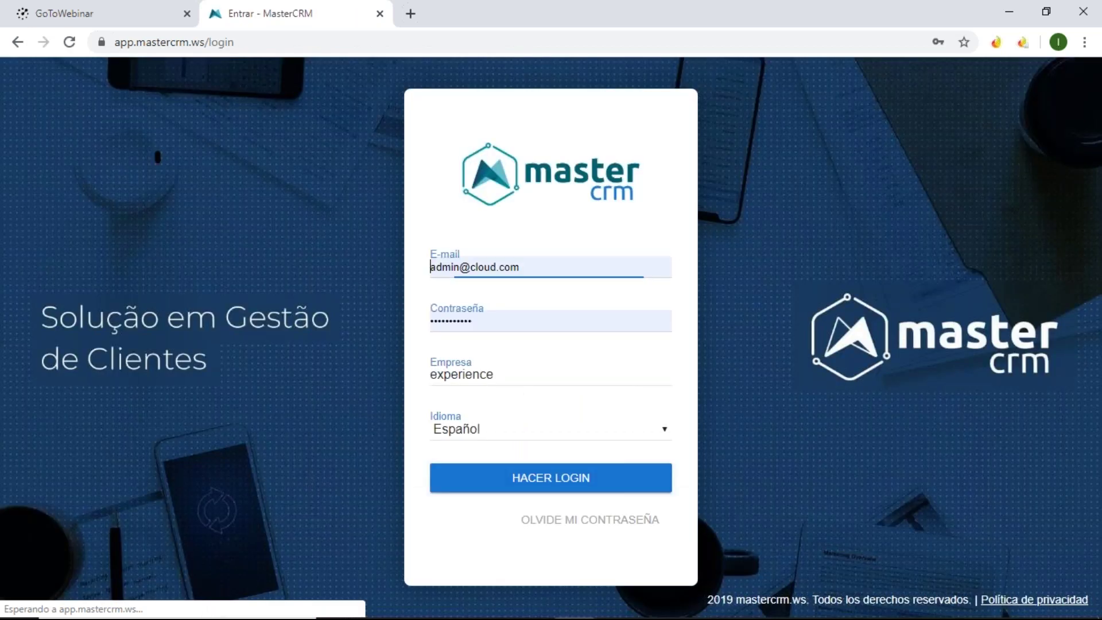
pyautogui.click(526, 376)
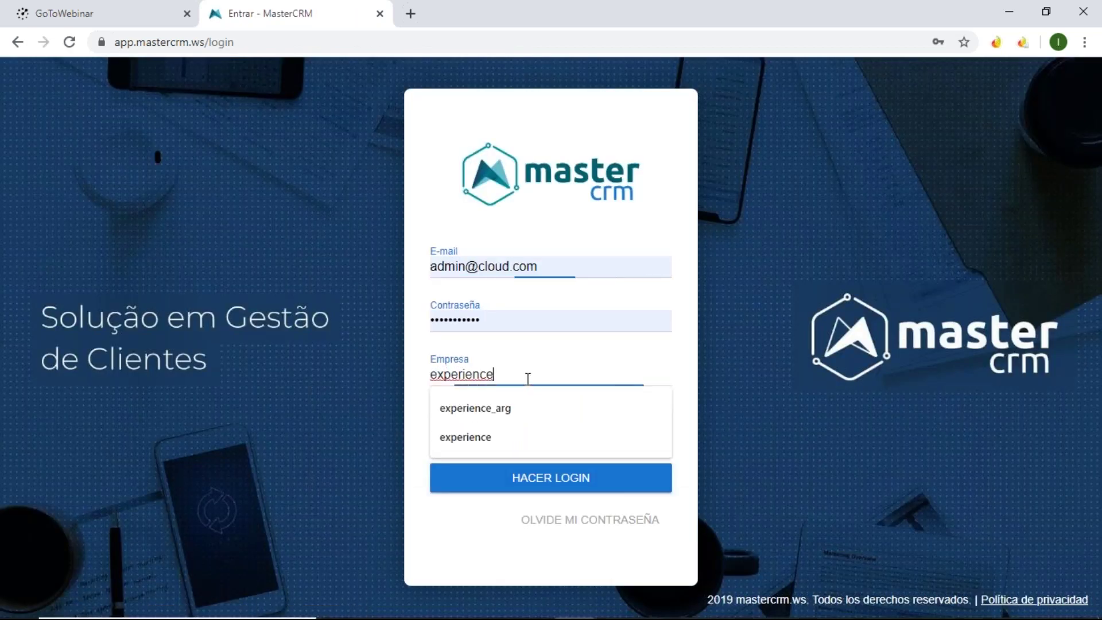
pyautogui.press('Down')
pyautogui.press('Return')
pyautogui.click(580, 480)
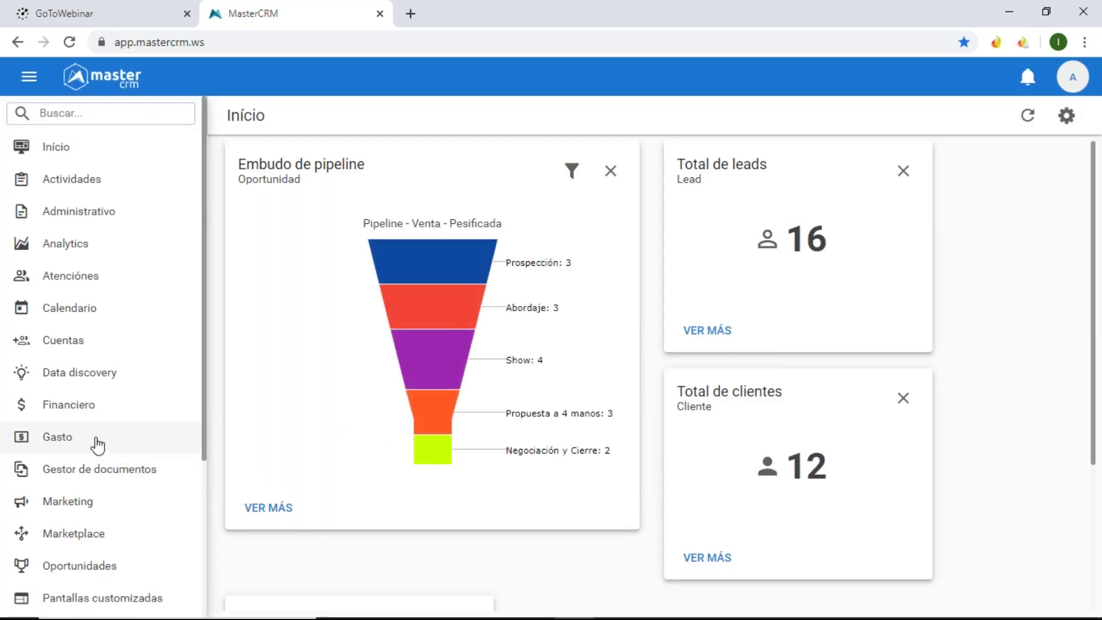
# Expand the Gasto module and its Configuración options, and open the Viajes list
pyautogui.click(96, 445)
pyautogui.click(79, 505)
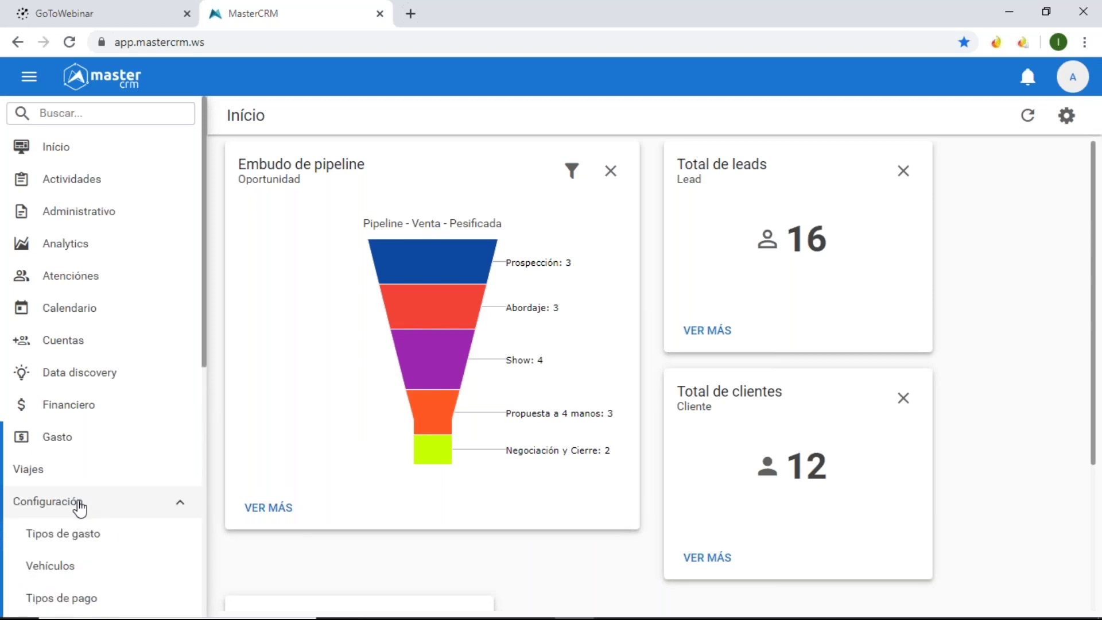
pyautogui.moveTo(205, 368); pyautogui.dragTo(207, 412)
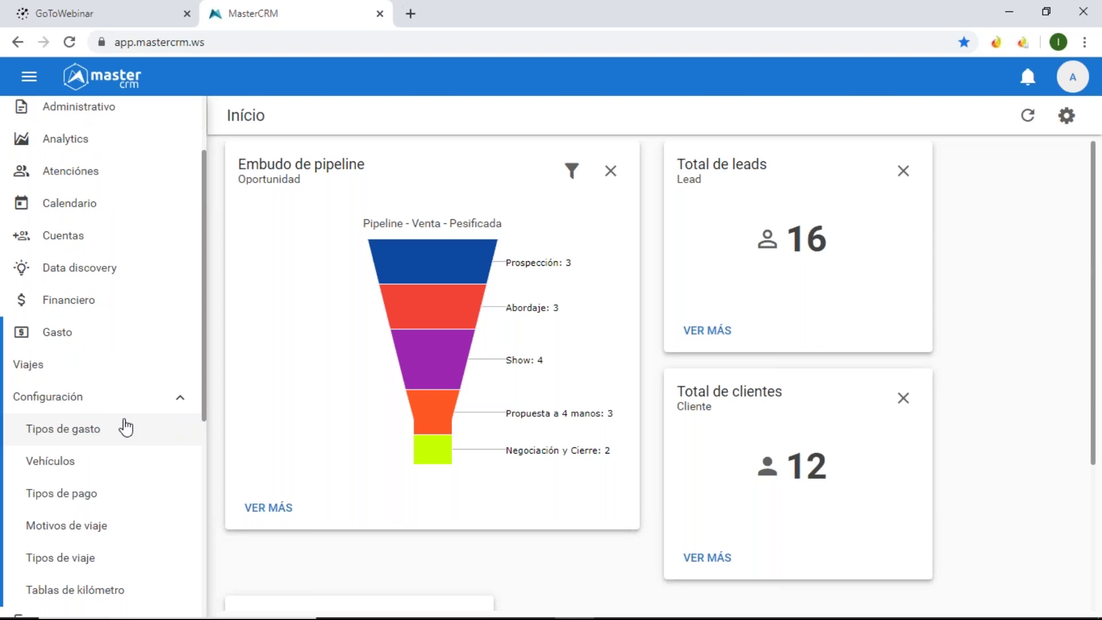
pyautogui.click(125, 373)
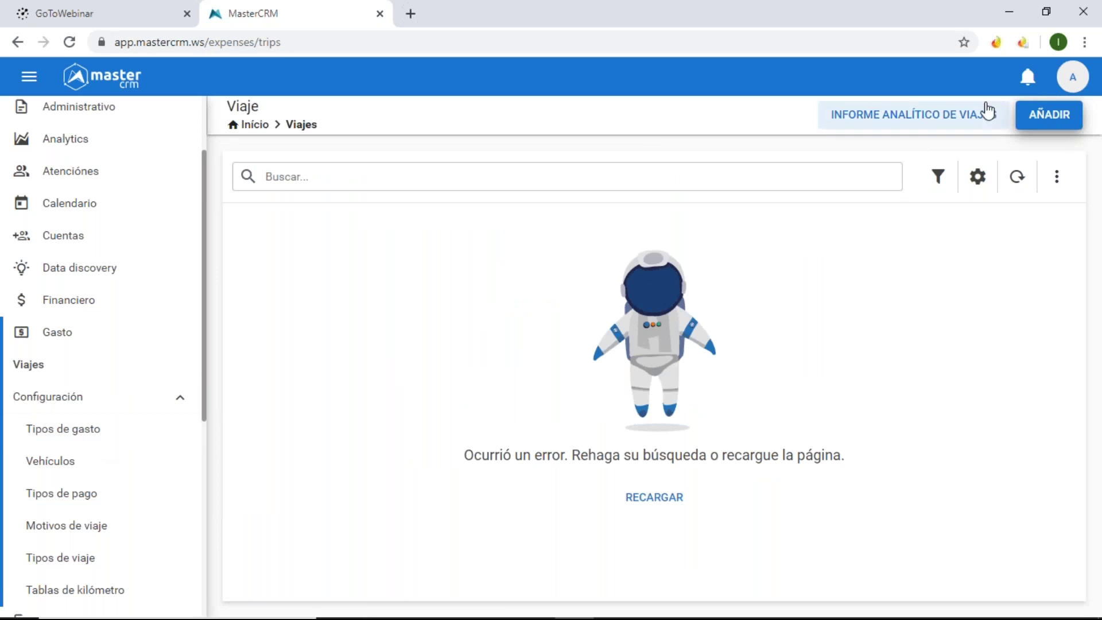
# Start a new trip record and select the first listed professional as Profesional responsable
pyautogui.click(1037, 123)
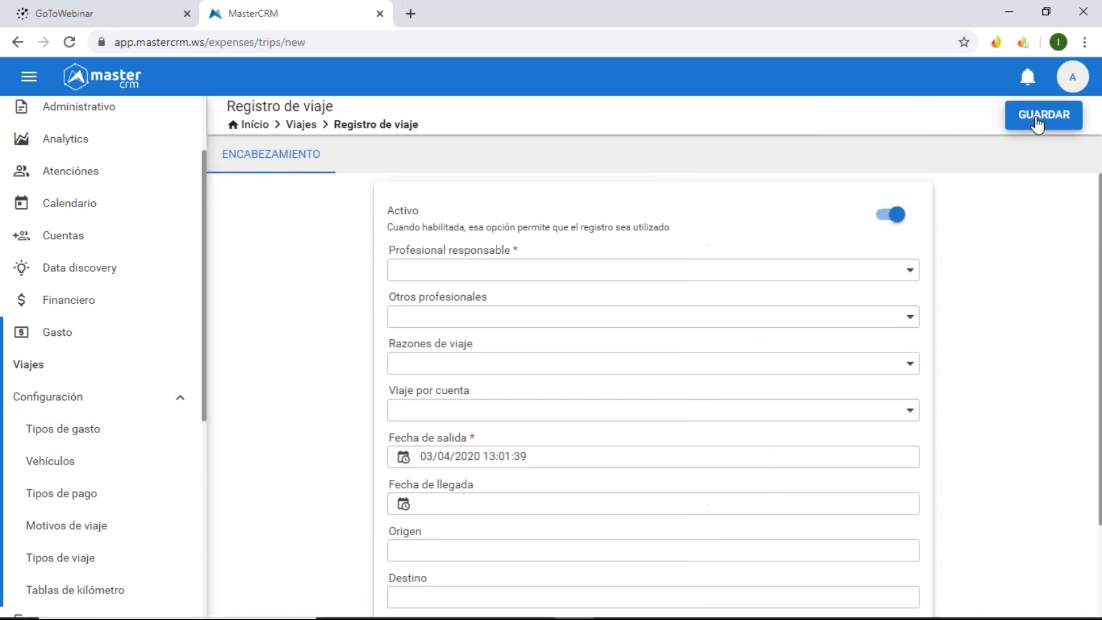
pyautogui.click(497, 270)
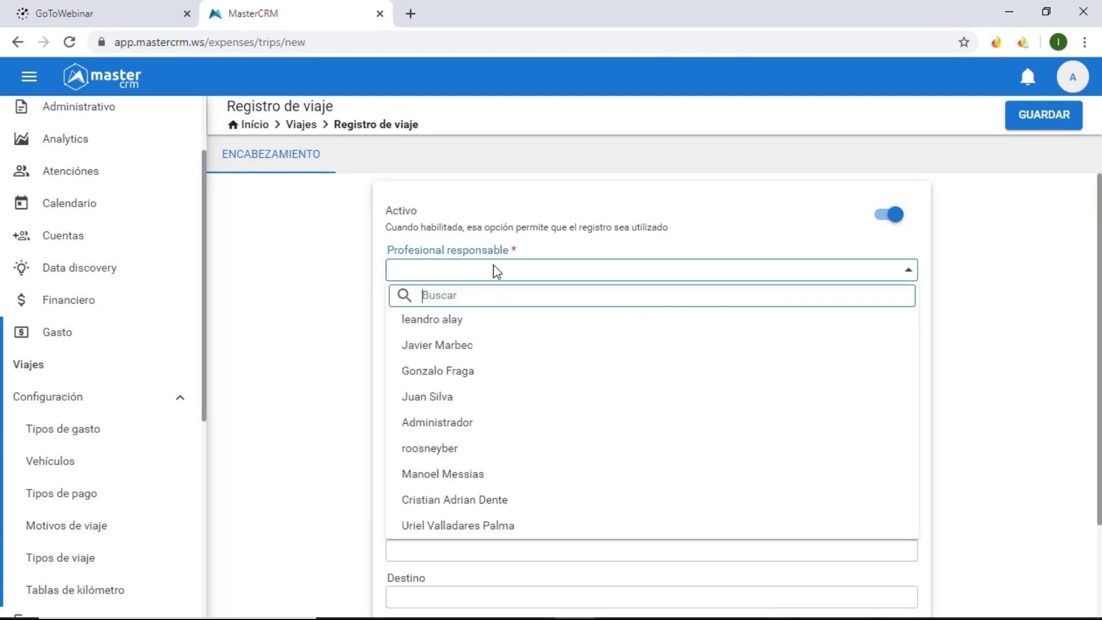
pyautogui.click(460, 331)
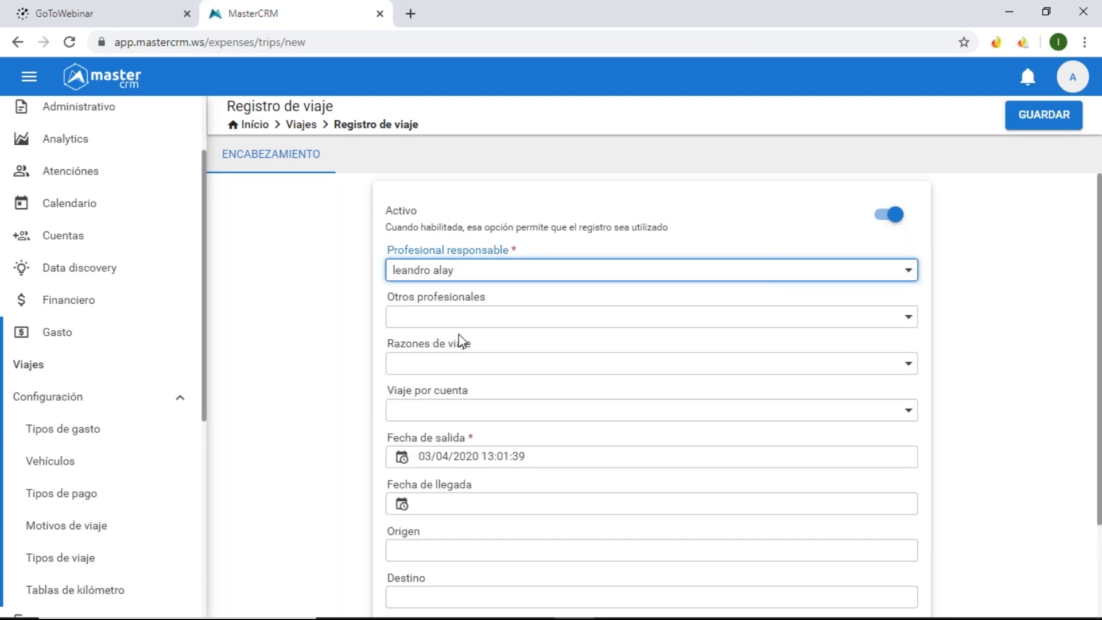
# Examine the trip form's Razones de viaje, date, Origen, Destino and Observación fields and the Viaje por cuenta choices
pyautogui.click(465, 368)
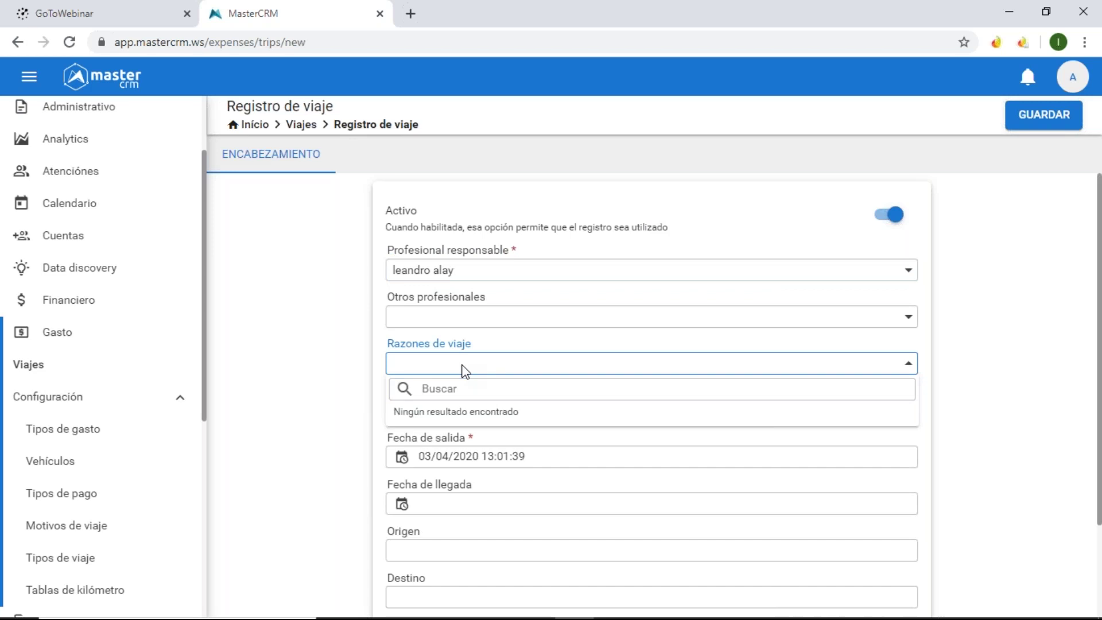
pyautogui.click(601, 452)
pyautogui.click(578, 502)
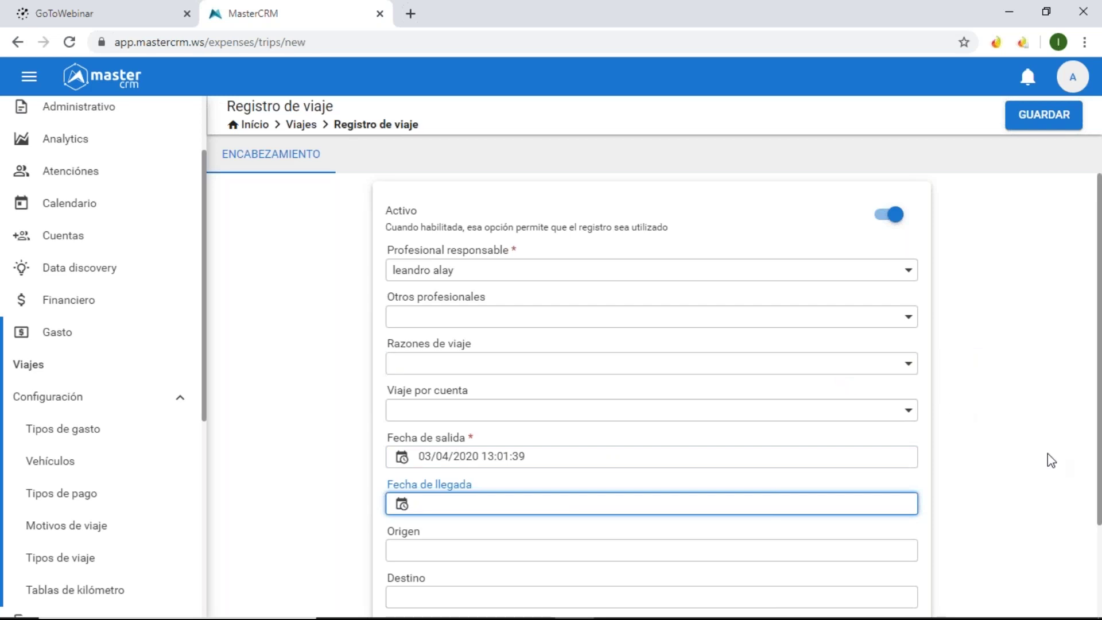
pyautogui.scroll(-2, 1098, 456)
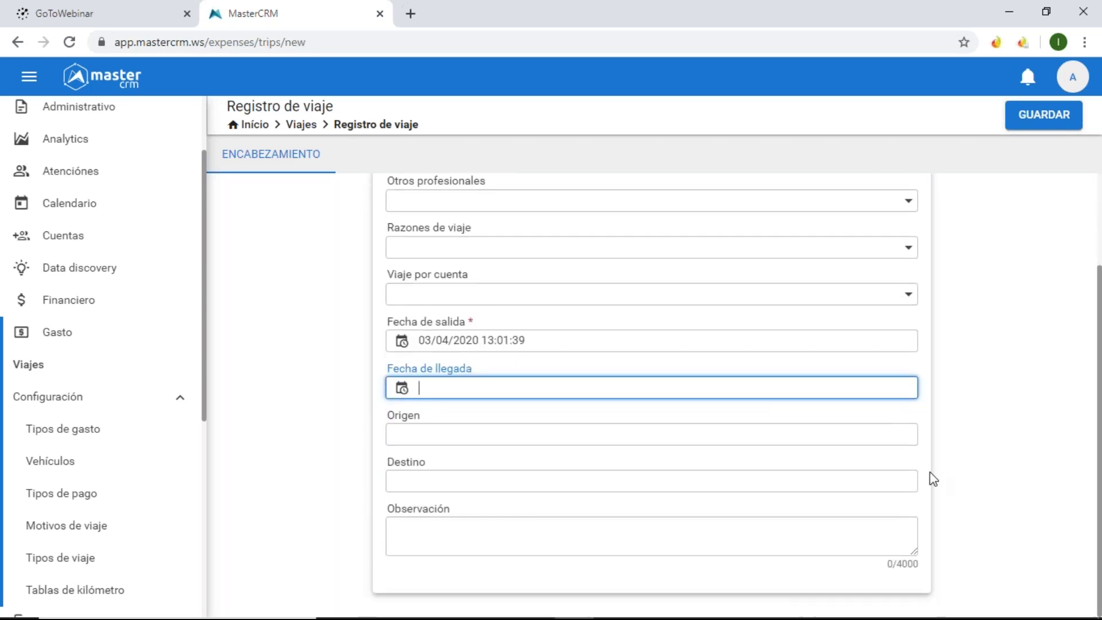
pyautogui.click(835, 294)
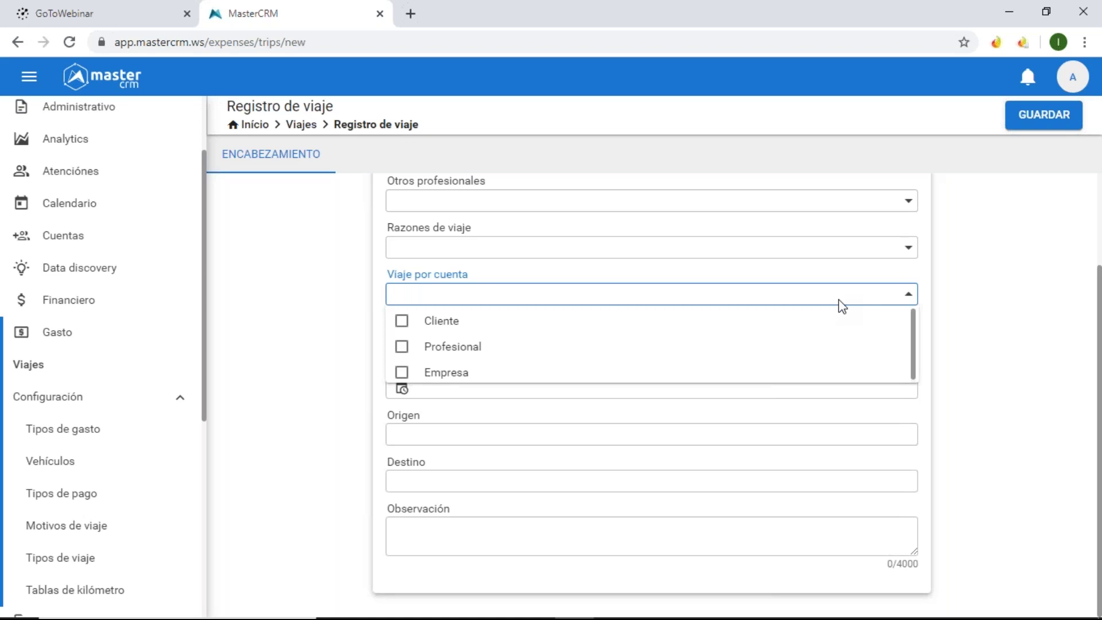
pyautogui.click(127, 346)
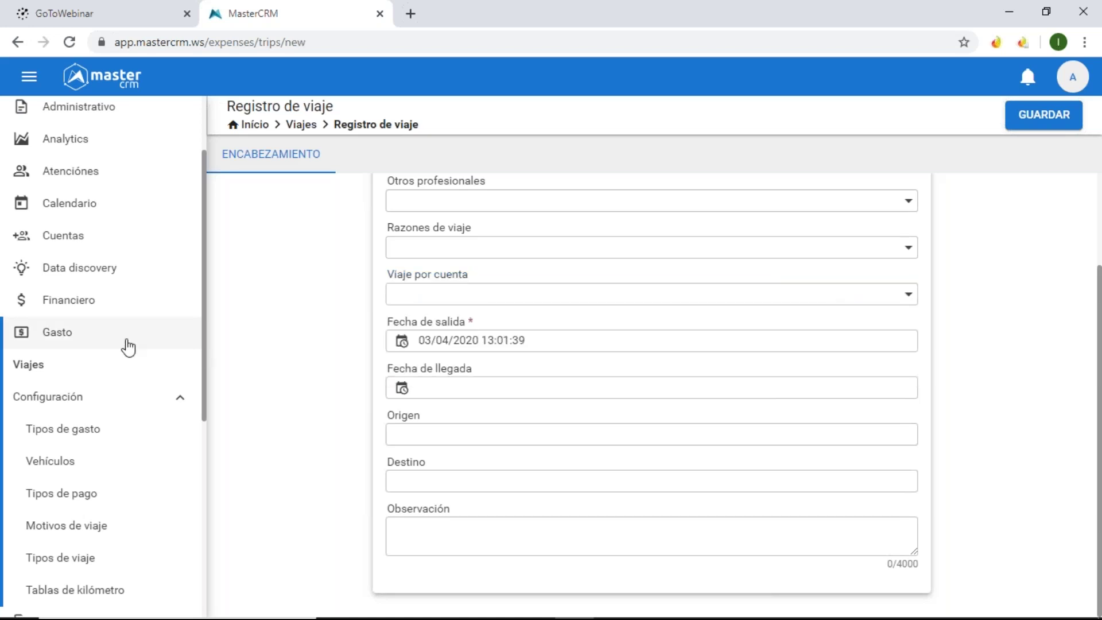
# Collapse the Gasto module and open the Campanãs list in the Marketing module
pyautogui.click(128, 346)
pyautogui.moveTo(207, 352); pyautogui.dragTo(198, 453)
pyautogui.moveTo(631, 617)
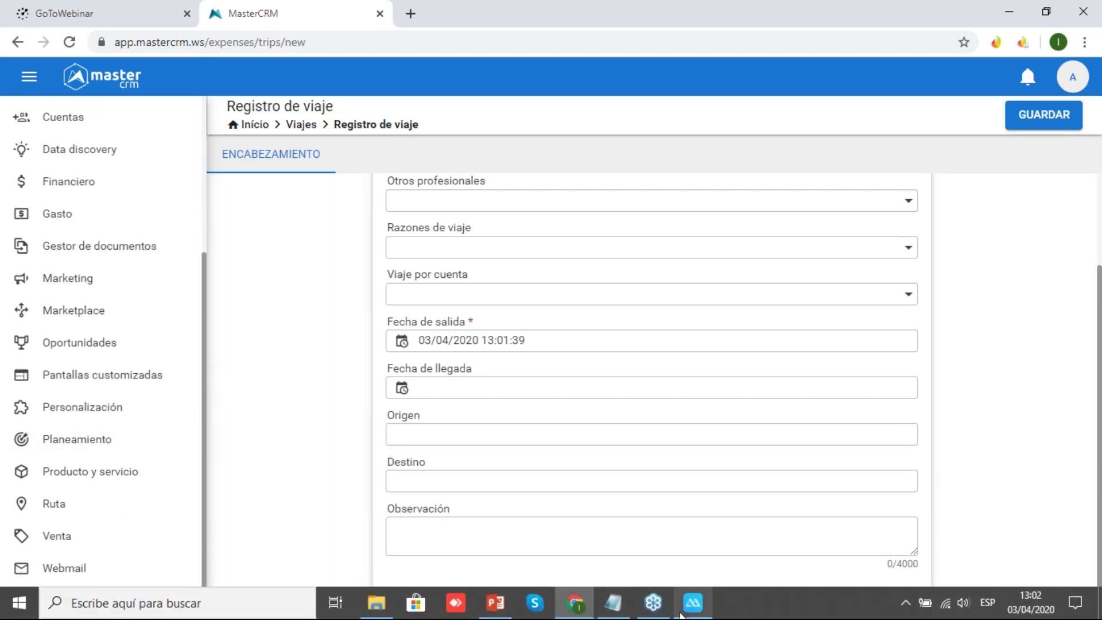
pyautogui.moveTo(687, 615)
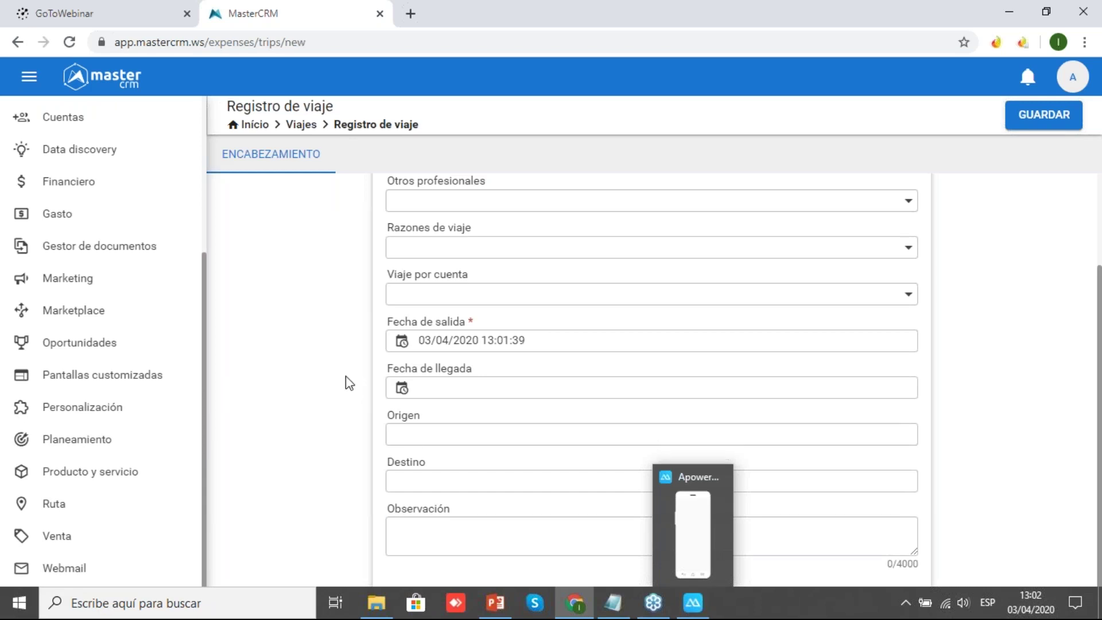
pyautogui.click(128, 292)
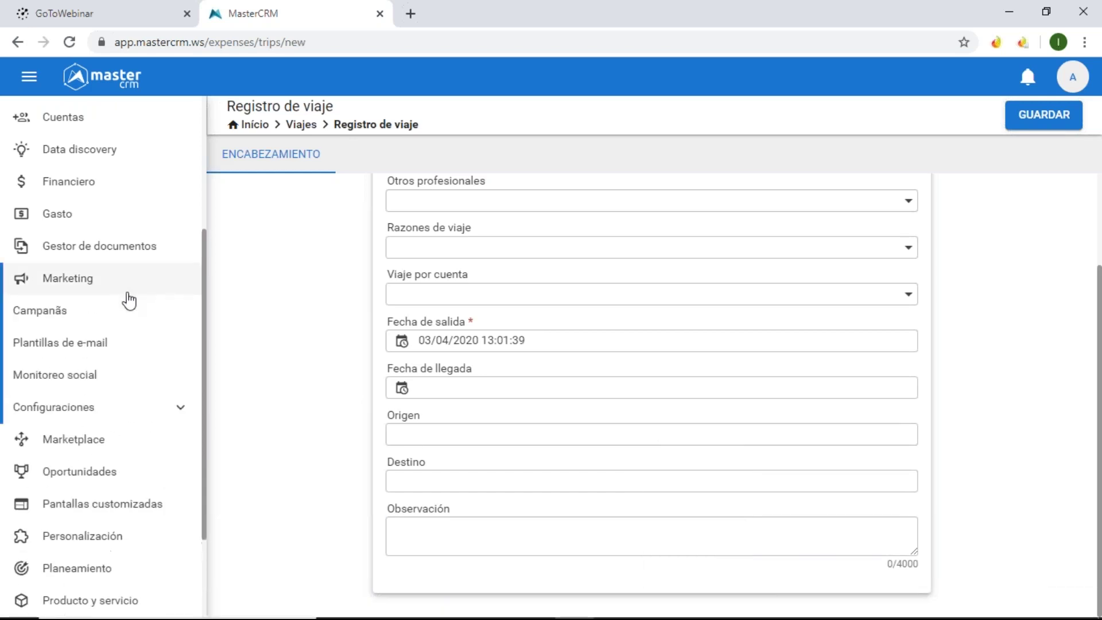
pyautogui.click(122, 312)
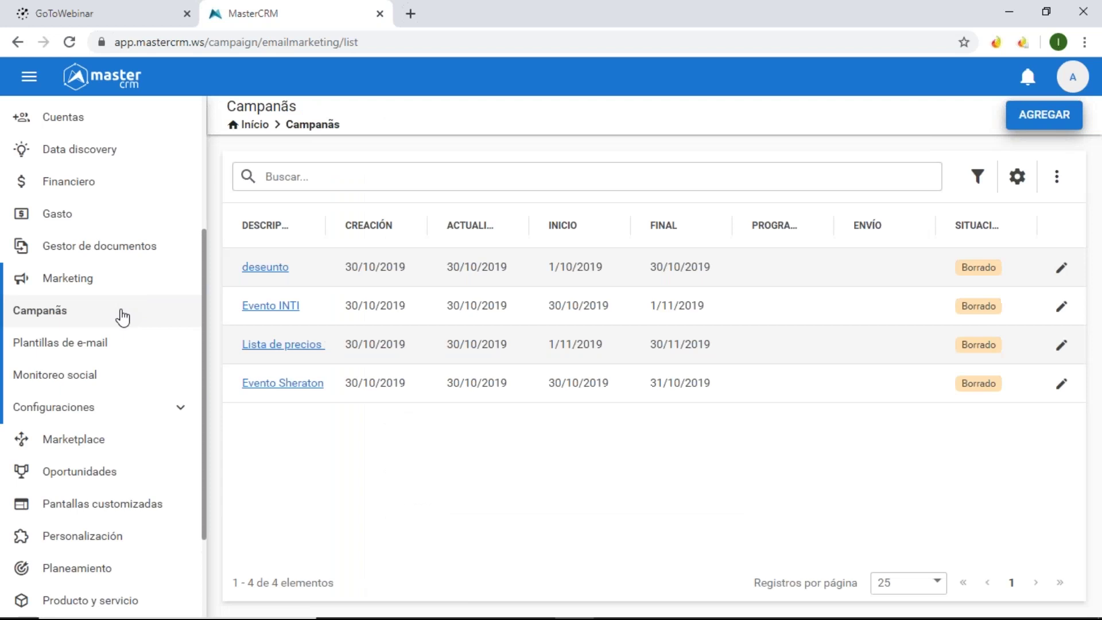
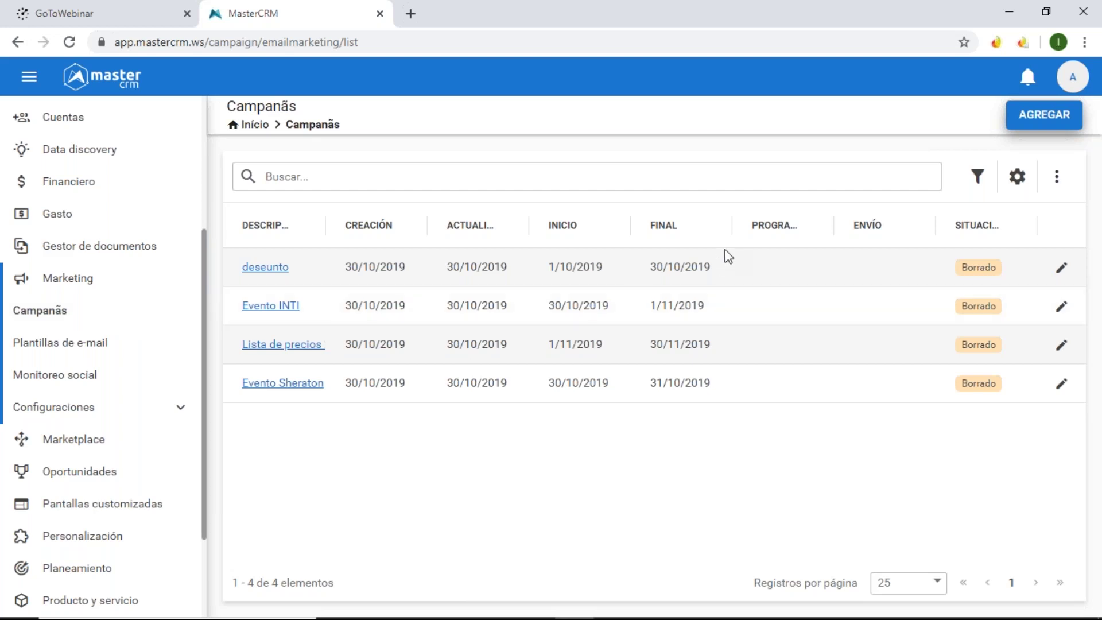
# Start a new campaign record and go through the Descripción, Inicio and Final fields of its Datos principales
pyautogui.click(1022, 117)
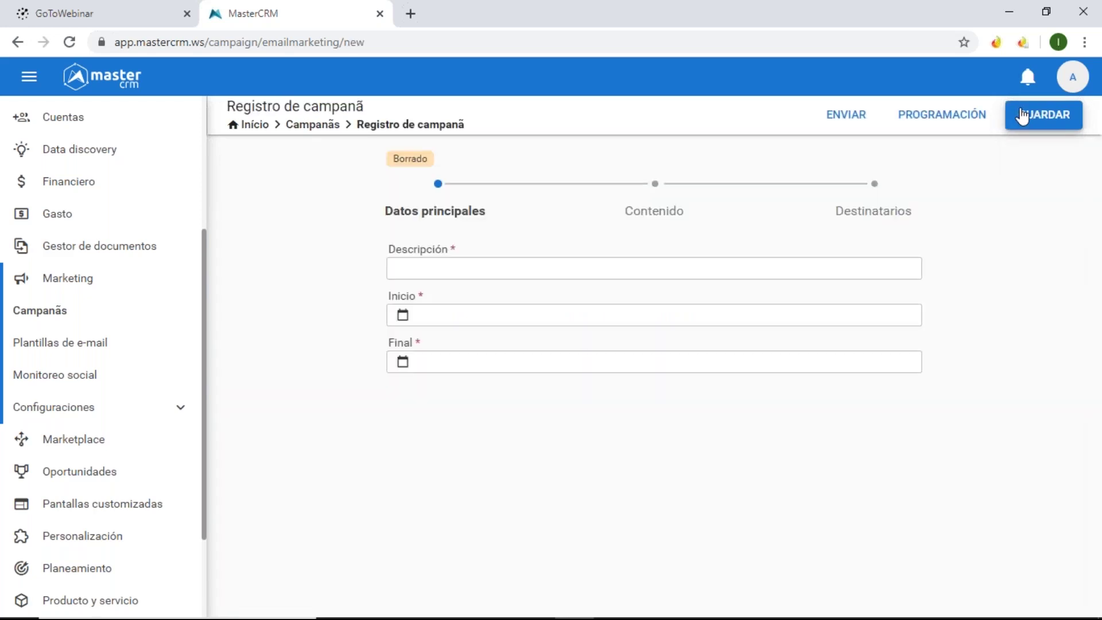
pyautogui.click(661, 264)
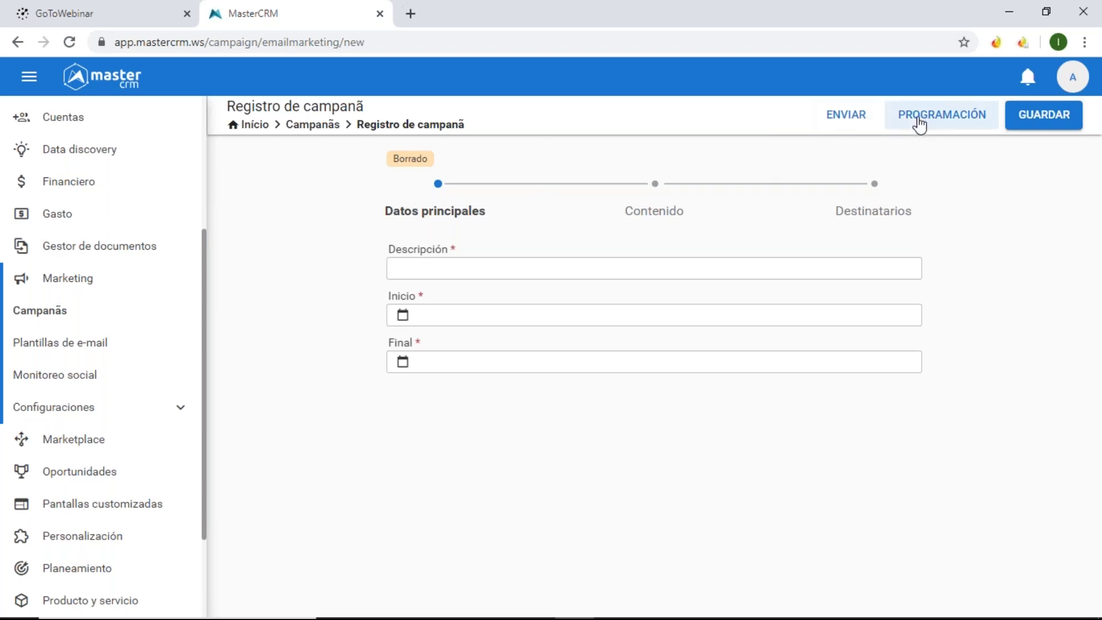
pyautogui.click(493, 307)
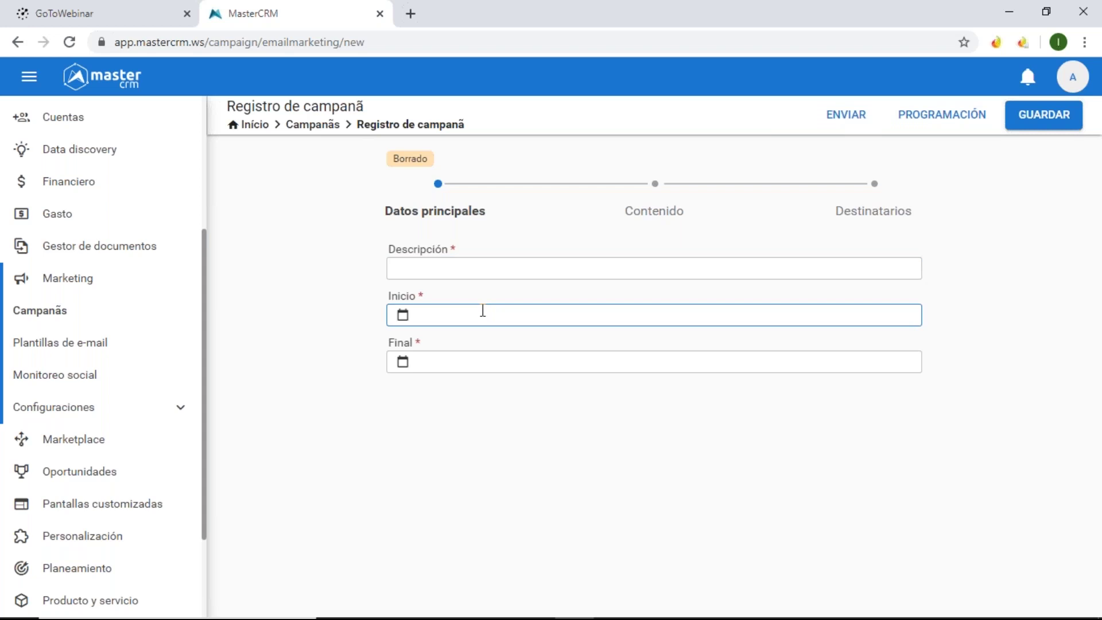
pyautogui.click(482, 313)
pyautogui.click(487, 364)
# Go to the campaign's Contenido stage and examine its sender, subject and initial text fields and the content editor
pyautogui.click(649, 214)
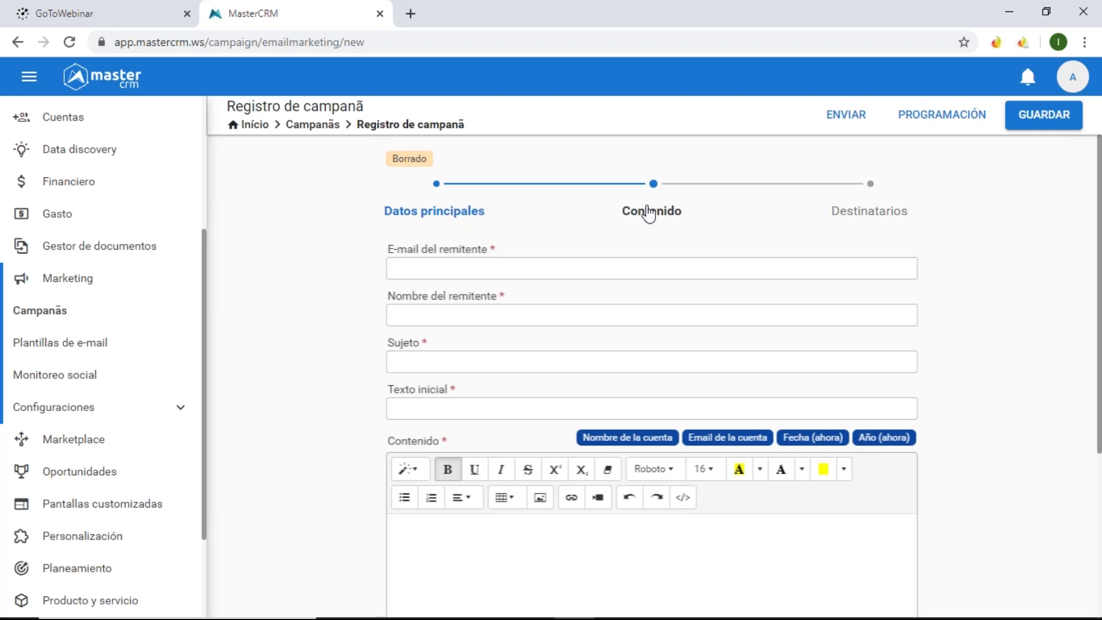
pyautogui.click(664, 536)
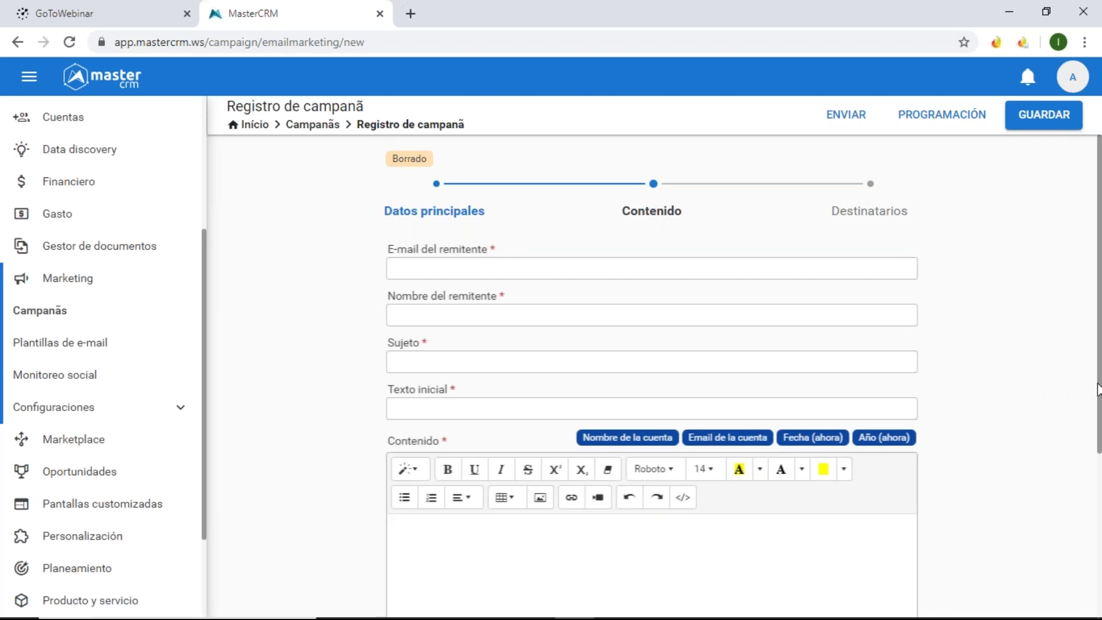
pyautogui.scroll(-3, 1097, 390)
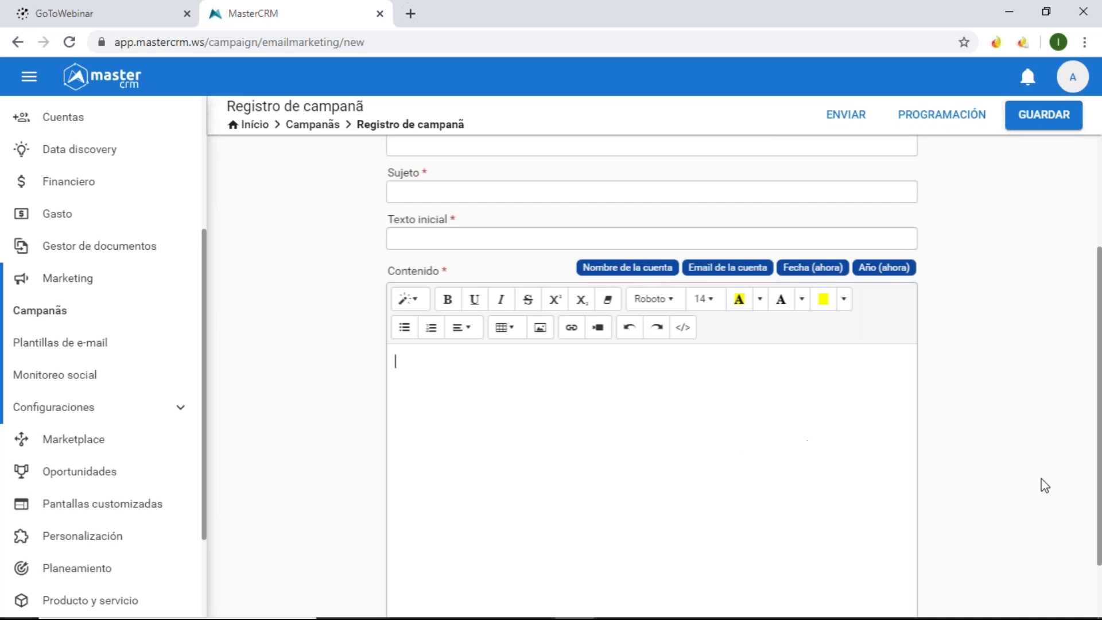
pyautogui.scroll(3, 908, 243)
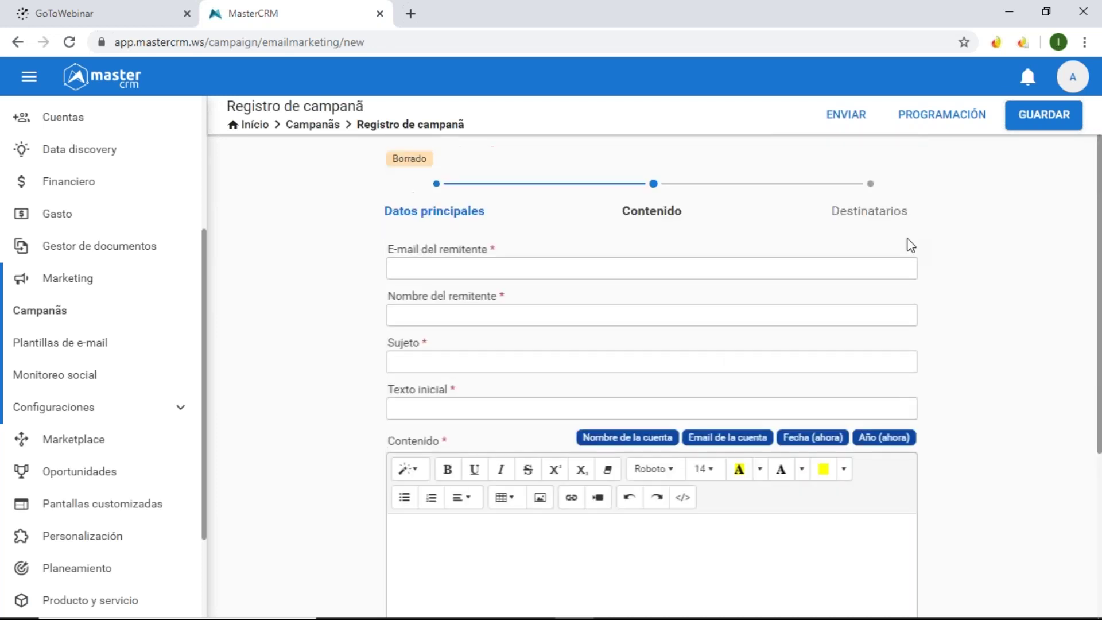
# Go to the campaign's Destinatarios stage and add Leads evento sheraton as a recipient group
pyautogui.click(882, 213)
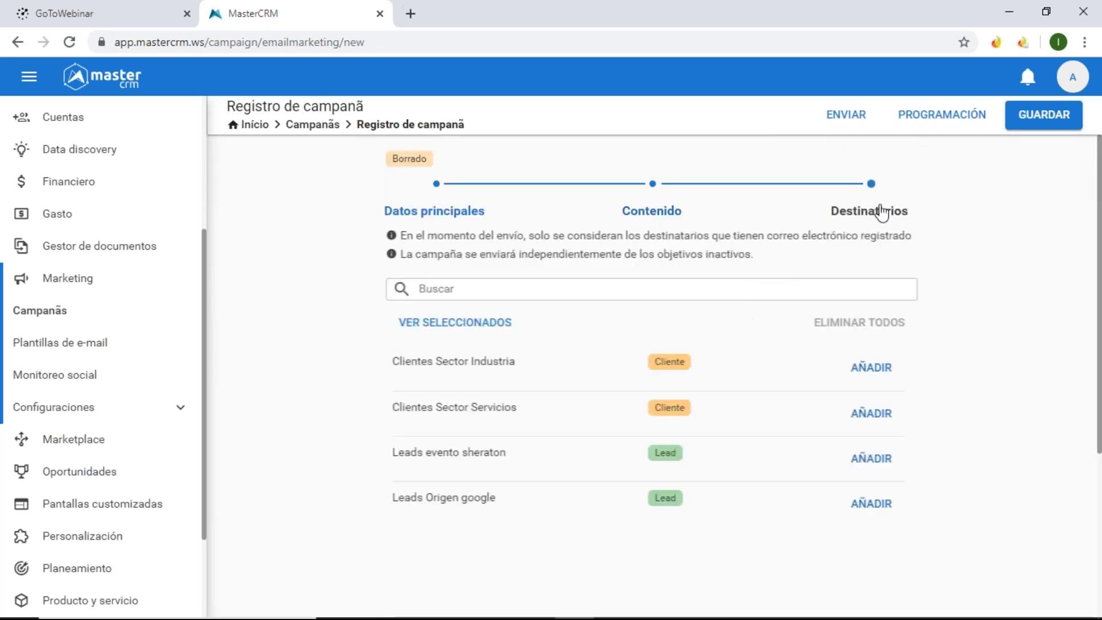
pyautogui.click(484, 296)
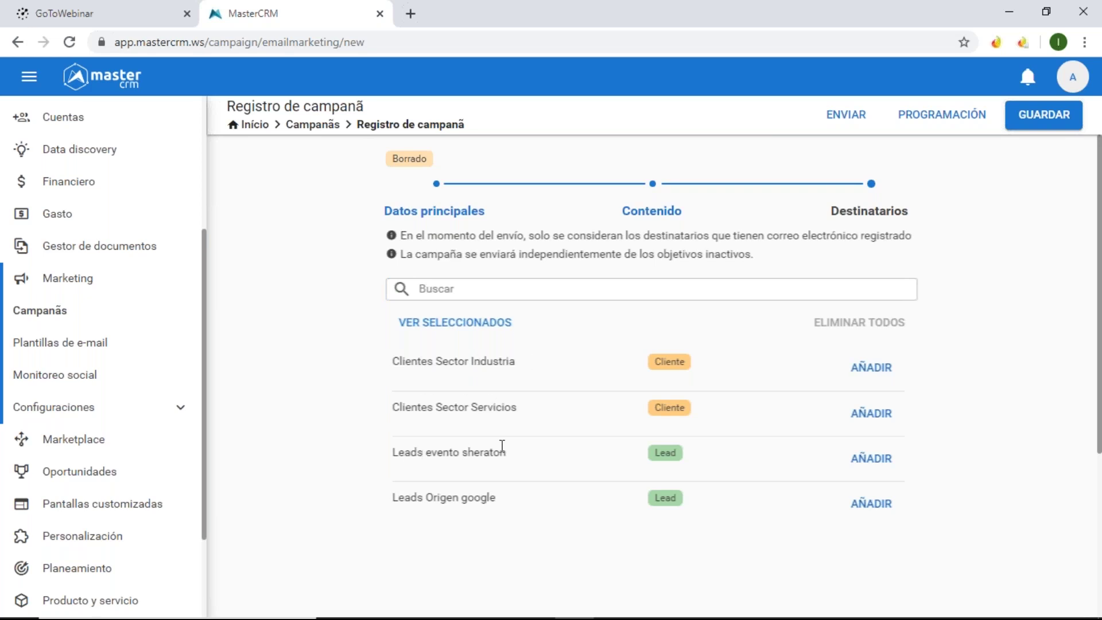
pyautogui.click(872, 459)
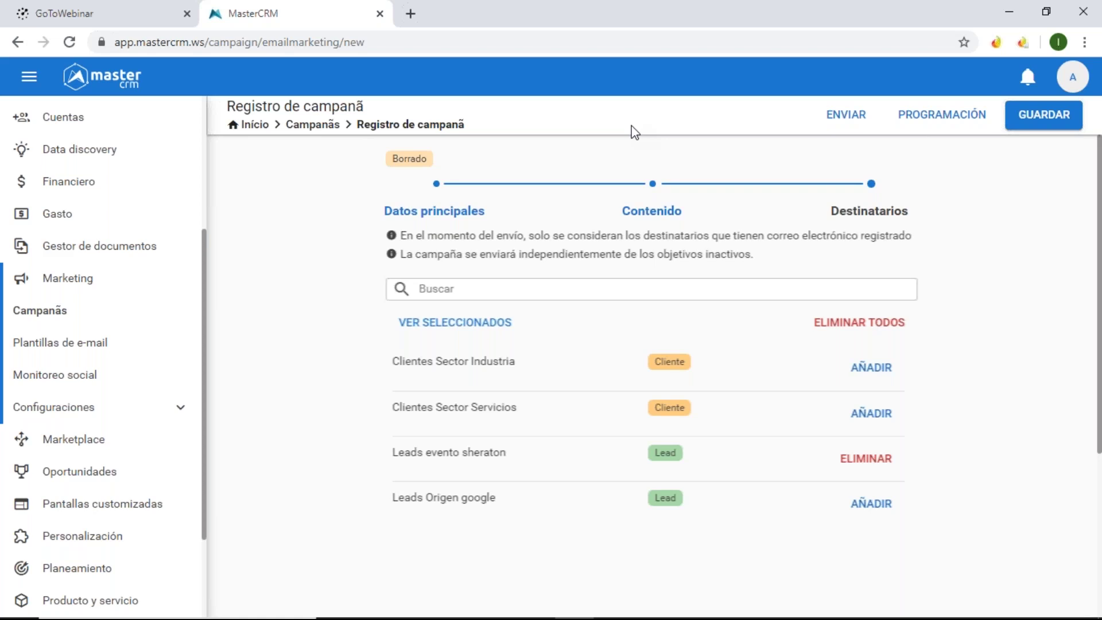
# Examine the Fecha and Hora options for scheduling the campaign's sending, then cancel without scheduling it
pyautogui.click(942, 114)
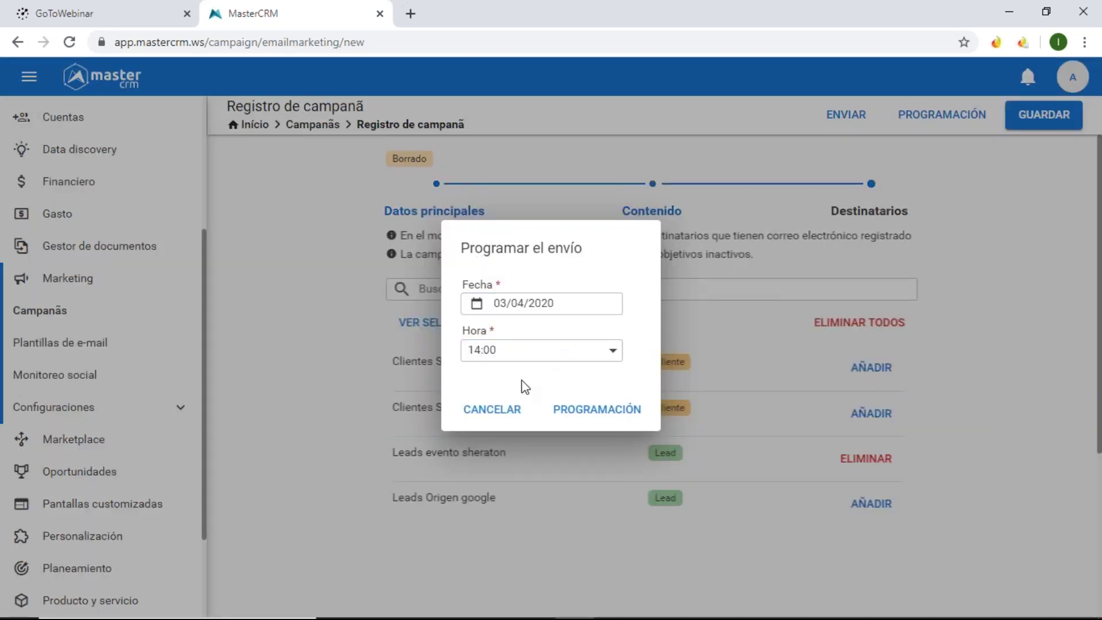
pyautogui.click(502, 413)
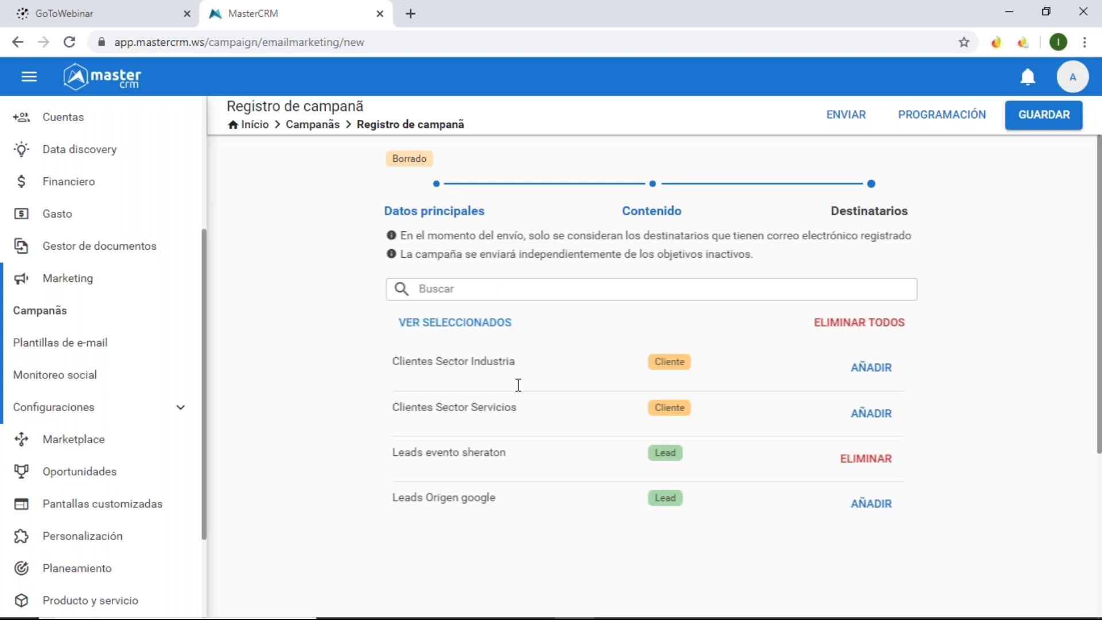
# Revisit the campaign's Datos principales, return to the Campanãs list without saving and collapse the Marketing module
pyautogui.click(457, 211)
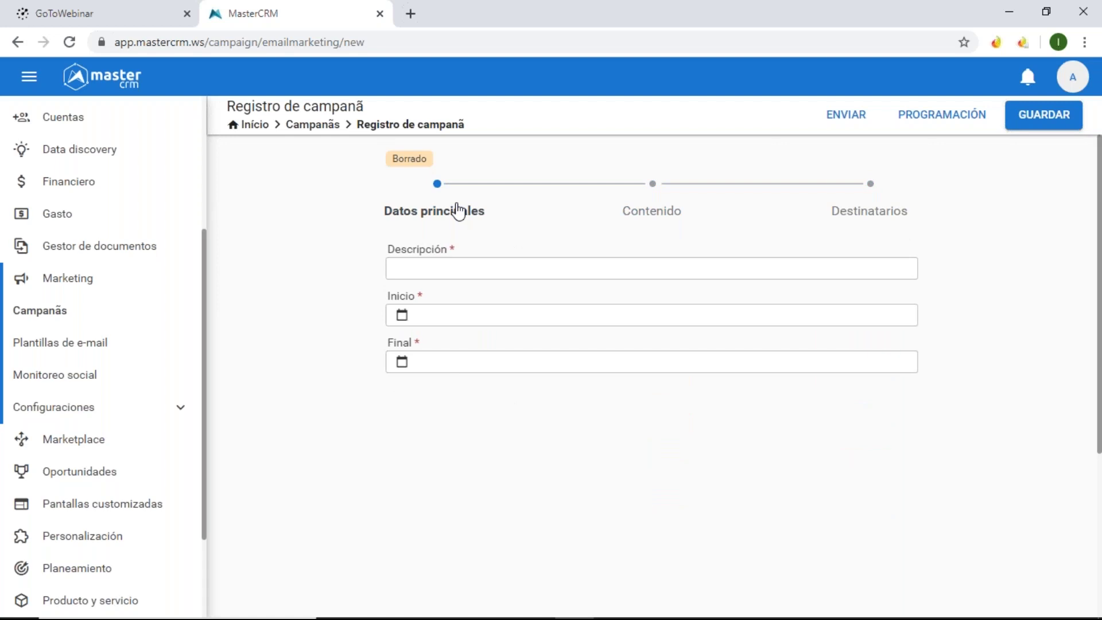
pyautogui.click(313, 125)
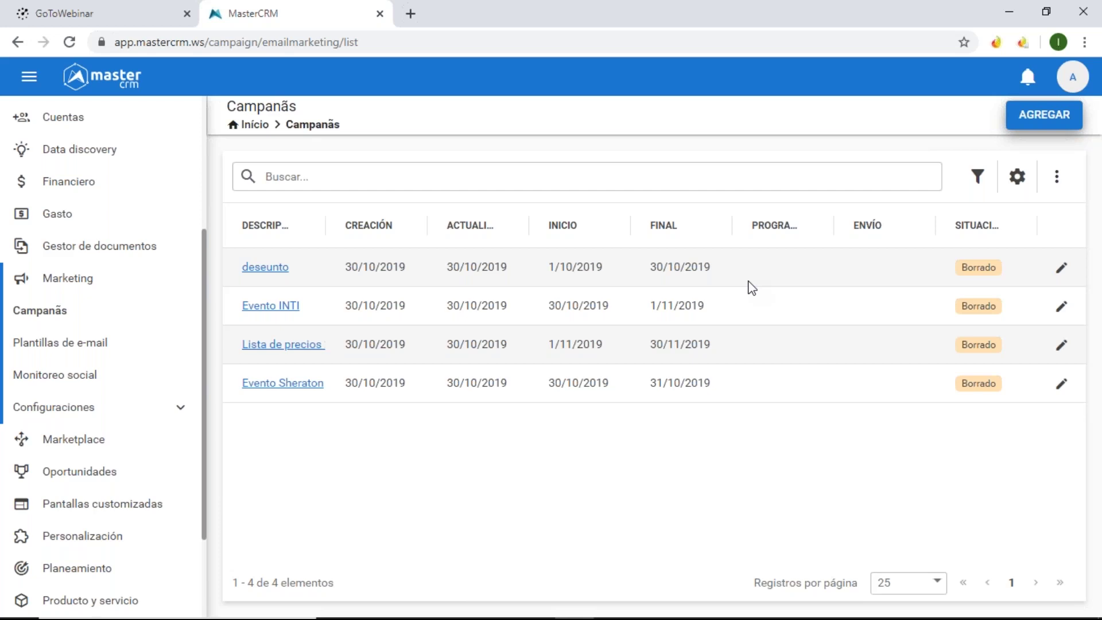
pyautogui.click(117, 283)
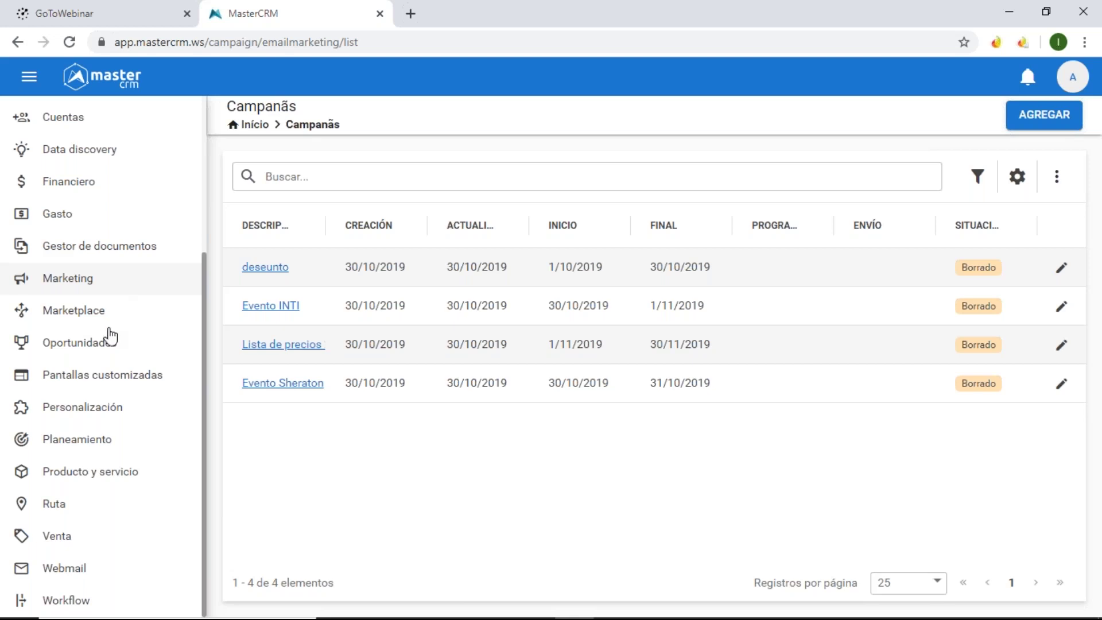
# Switch to the mirrored phone in ApowerMirror and examine the mobile CRM's Clientes list, navigation menu and Pedidos list
pyautogui.moveTo(373, 617)
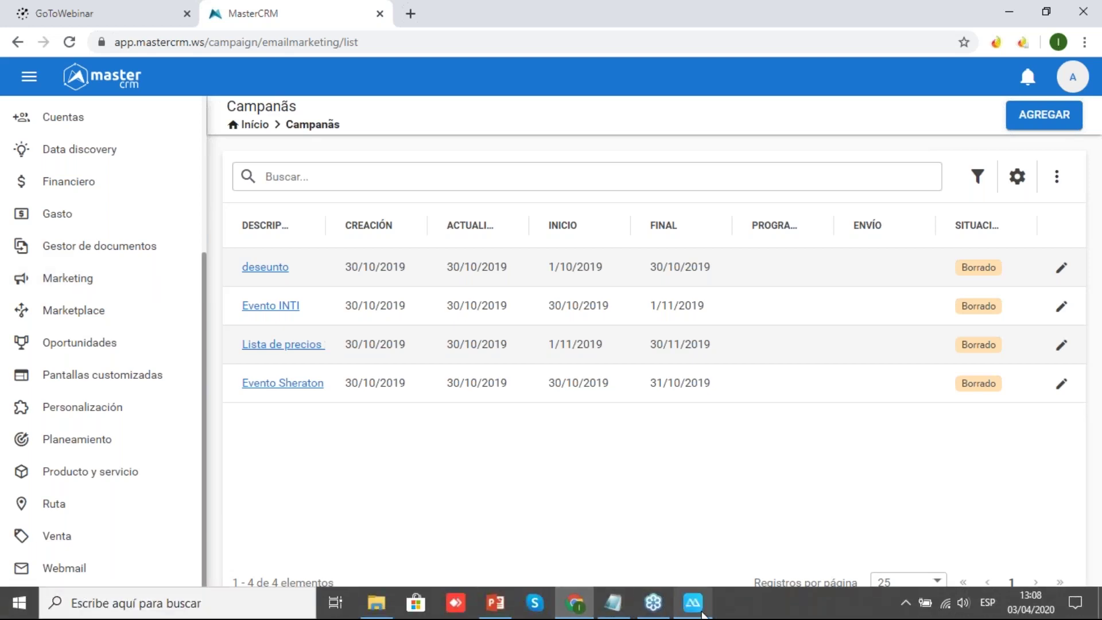
pyautogui.click(701, 611)
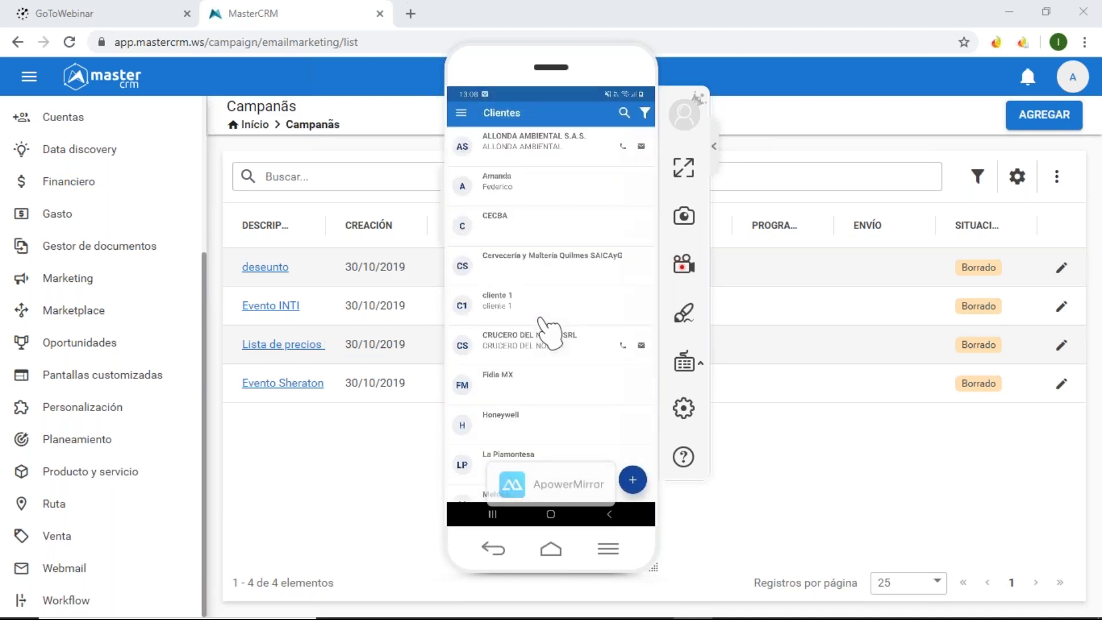
pyautogui.click(206, 137)
pyautogui.click(80, 113)
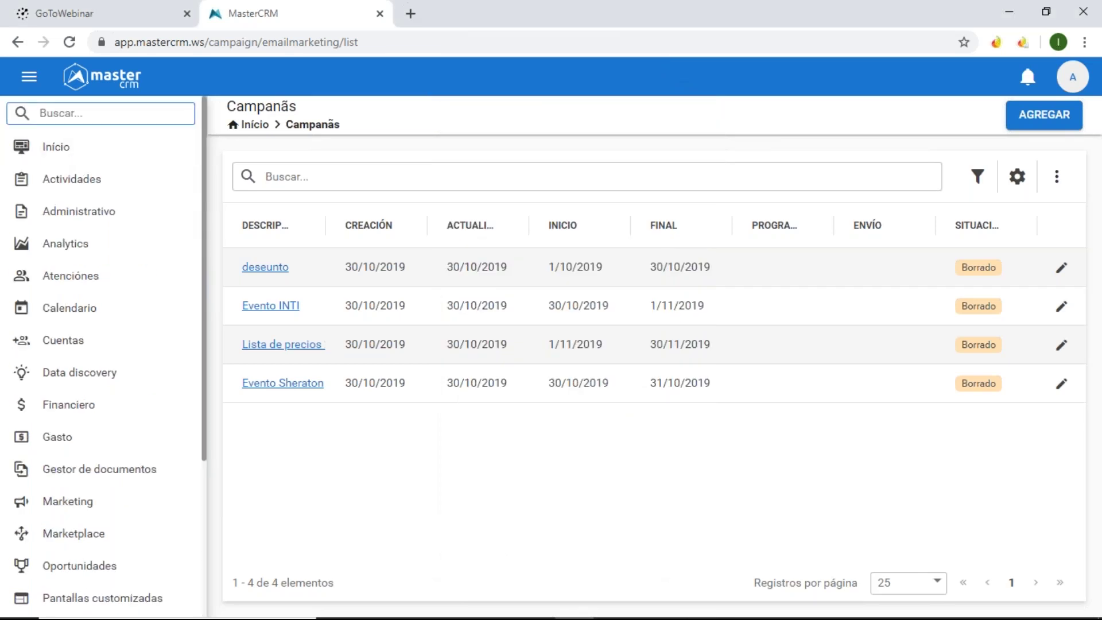
pyautogui.click(691, 609)
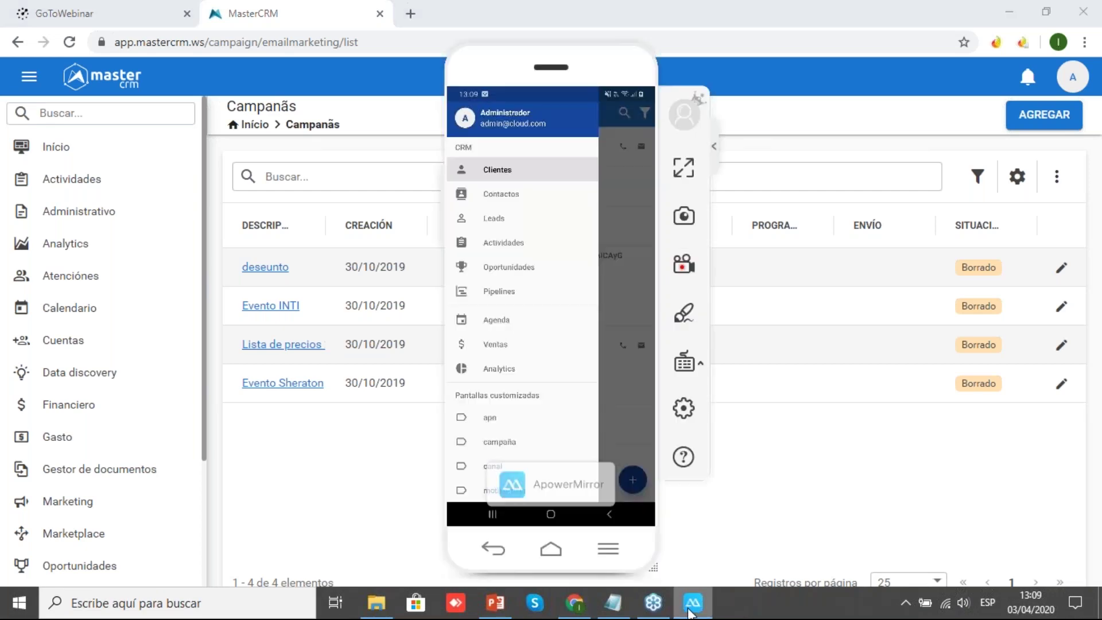
pyautogui.click(606, 368)
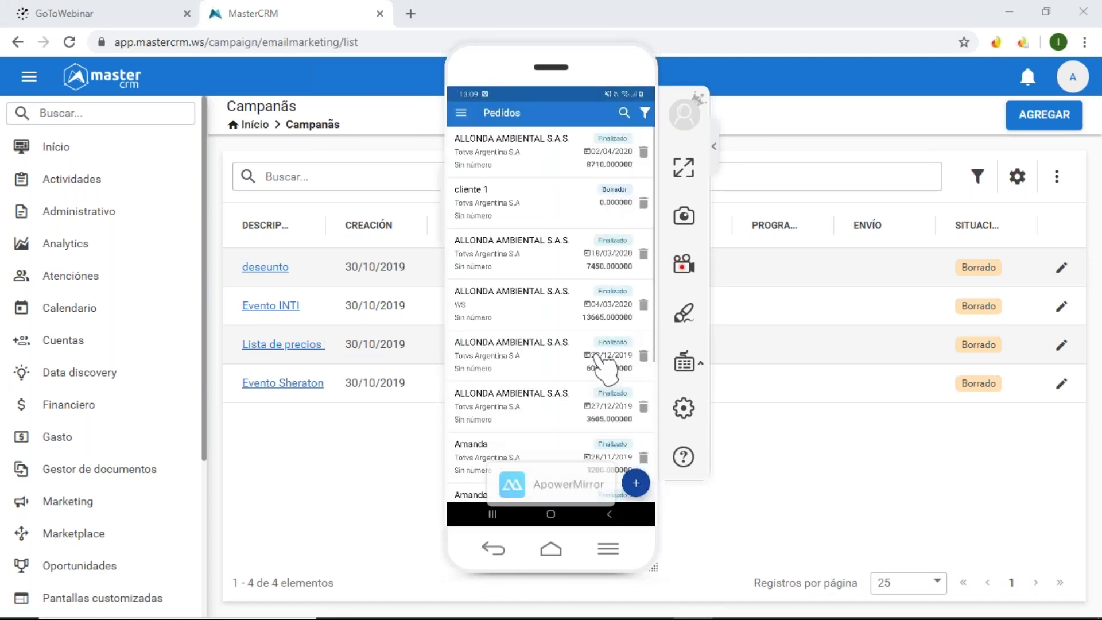